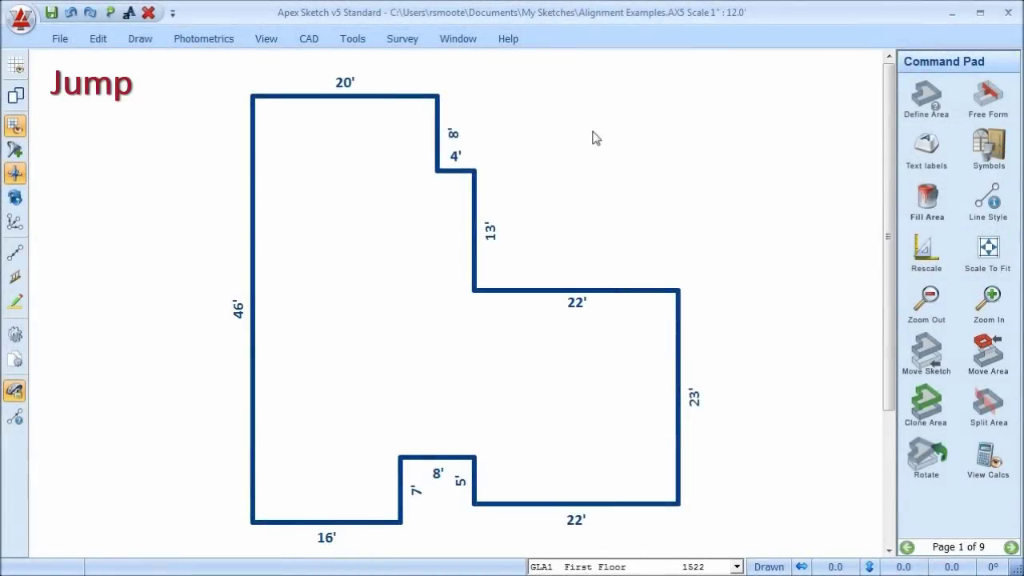
Try the Jump feature (J) on the drawing point, then begin defining a new area
key(j)
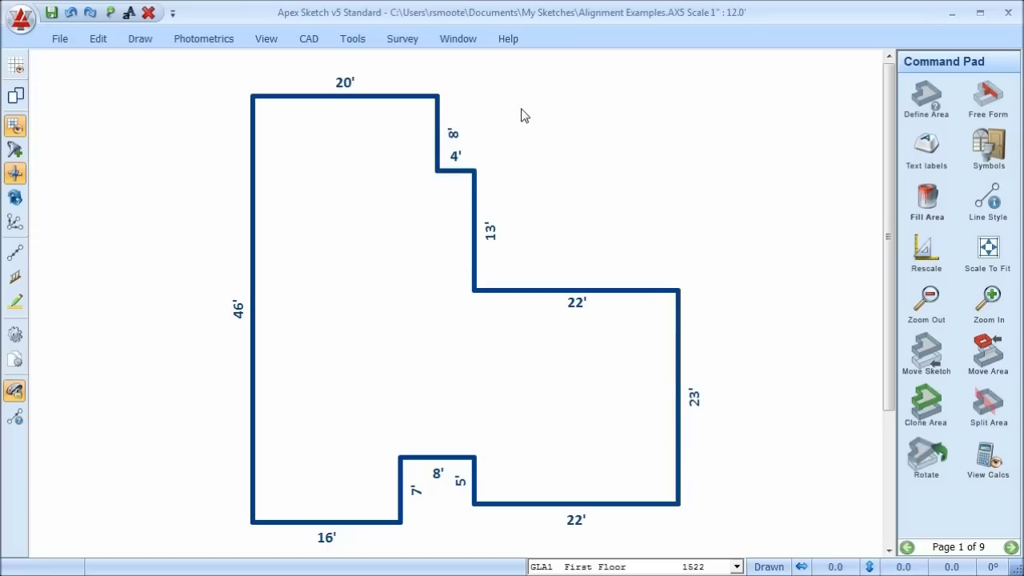
key(Return)
Choose the Porch/Patio area type and rename it from Porch to Deck
click(443, 212)
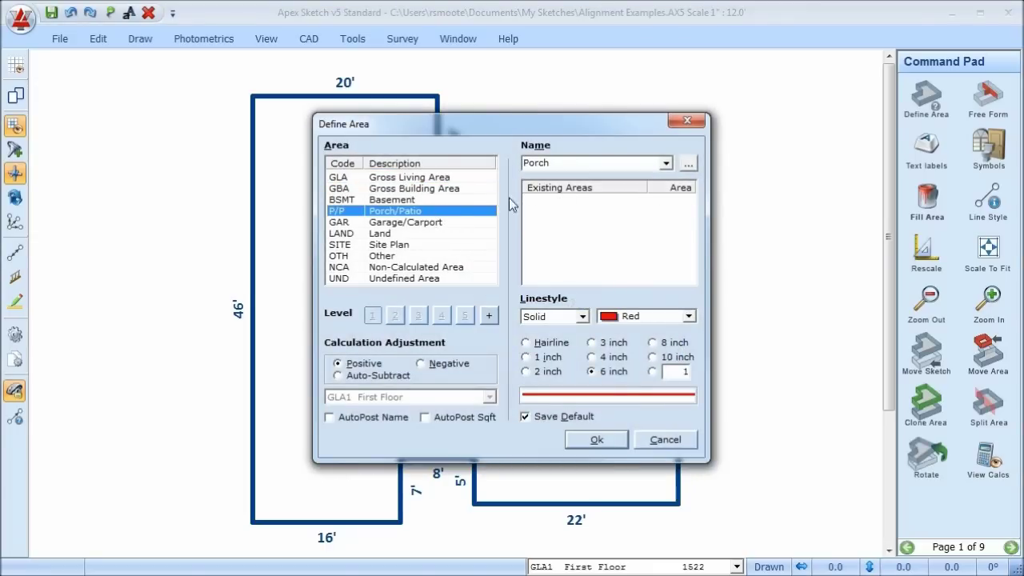
click(563, 164)
text(Deck)
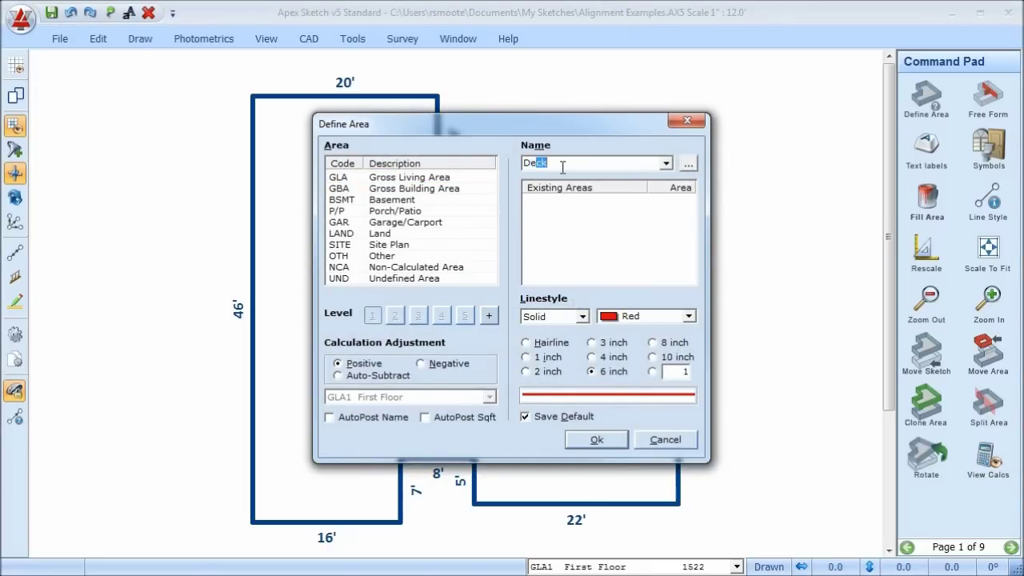
key(Return)
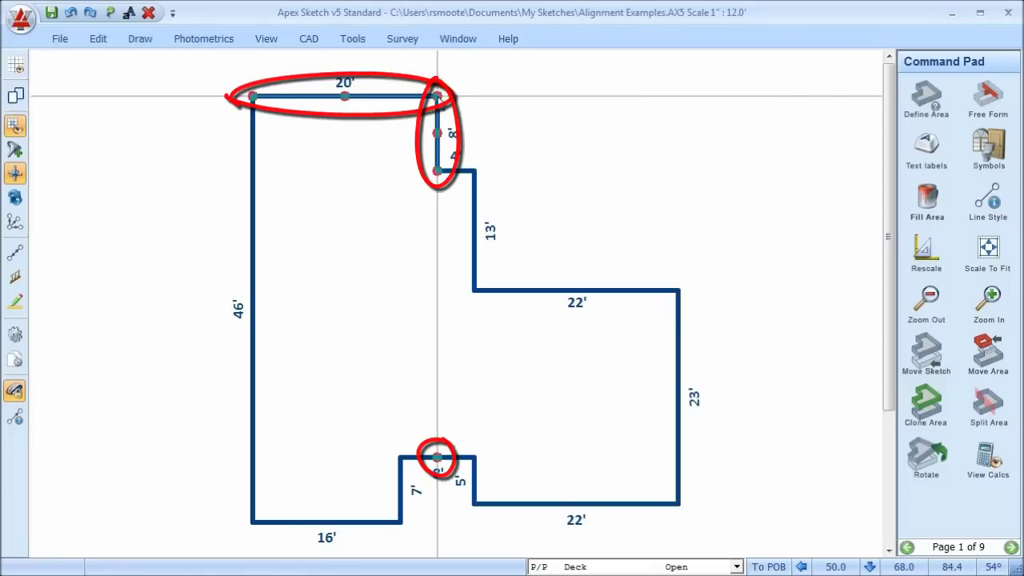
Trace the Deck from the 20' wall's right corner: 18' top, 11.3' diagonal, 13' side, 22' edge
click(436, 96)
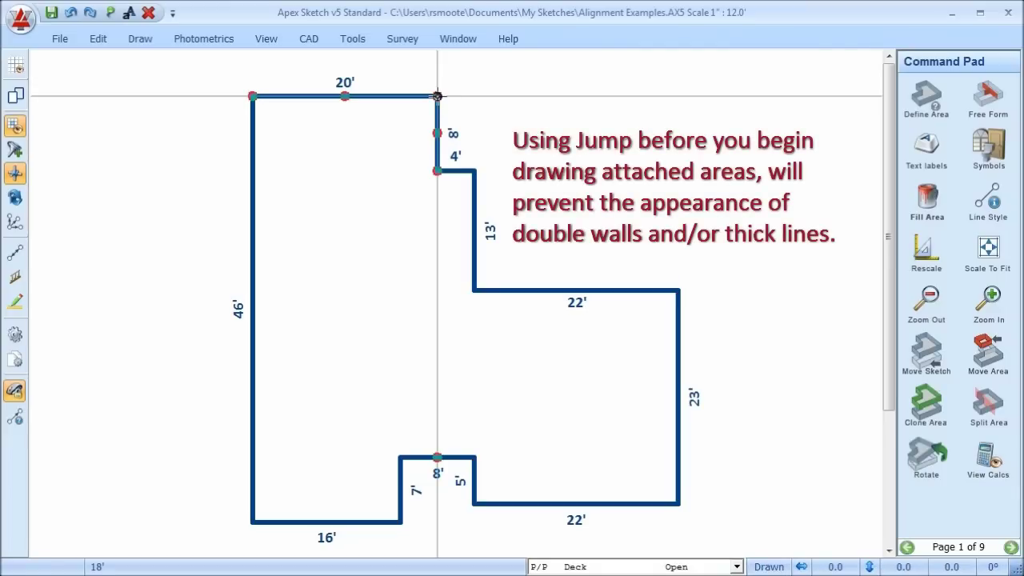
click(604, 96)
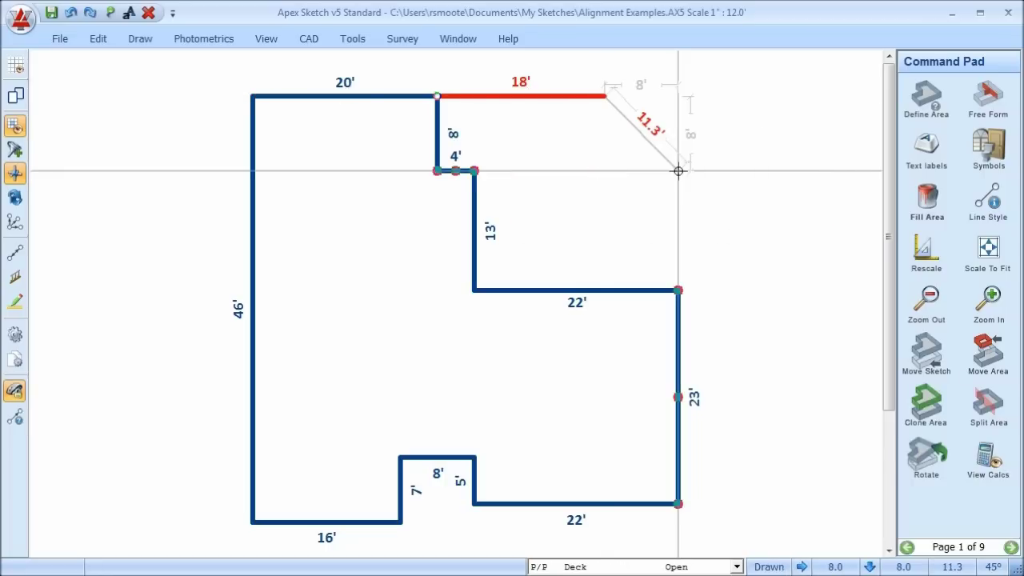
click(678, 170)
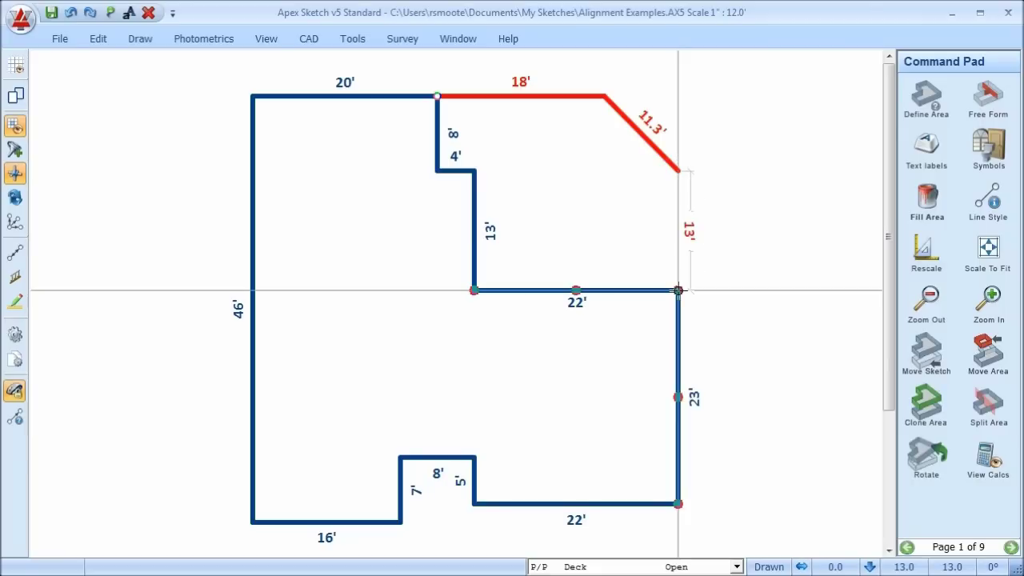
click(678, 290)
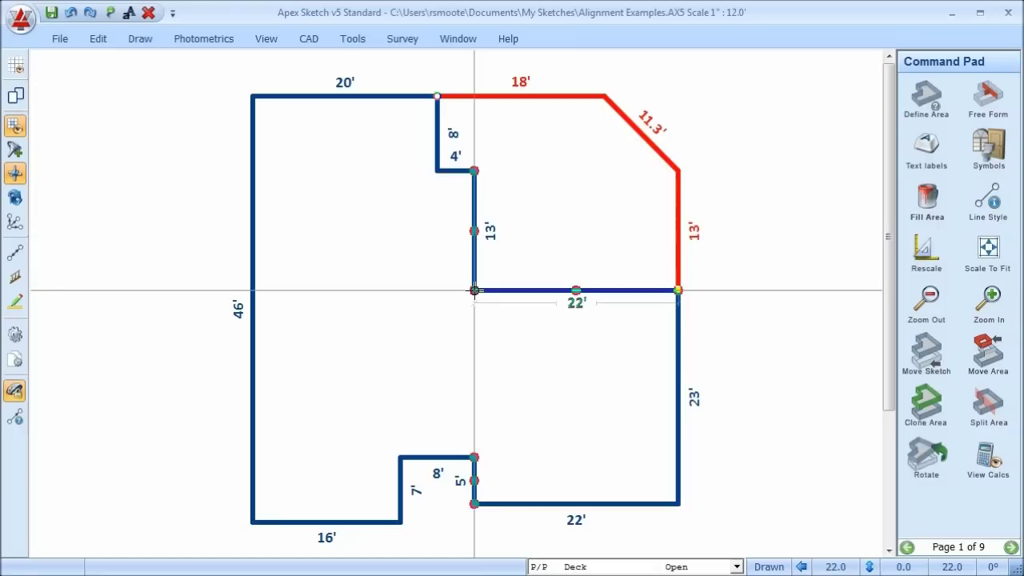
click(474, 291)
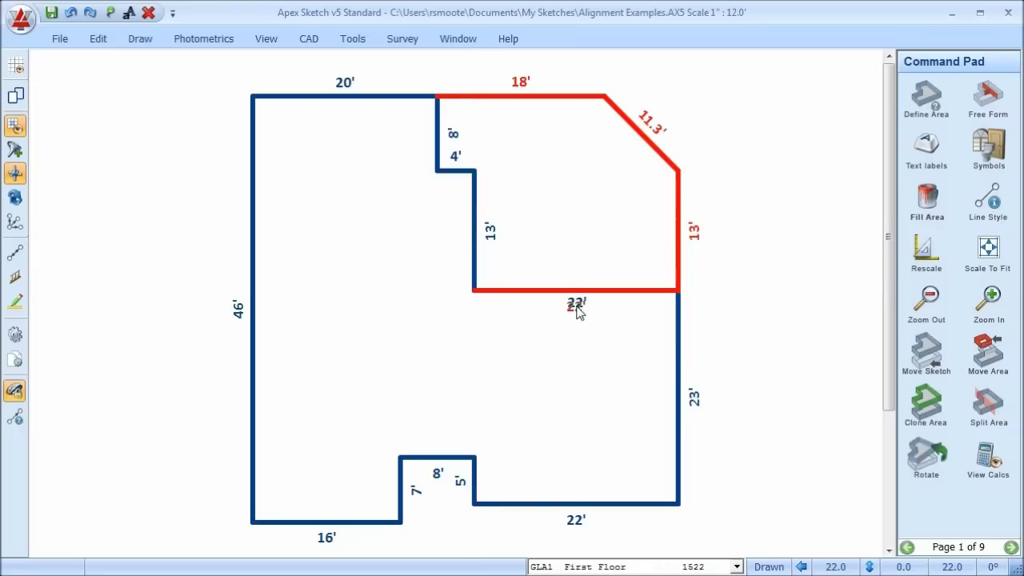
Close the Deck along the 13', 4' and 8' house walls and select it to check its 462 sq ft area
click(474, 291)
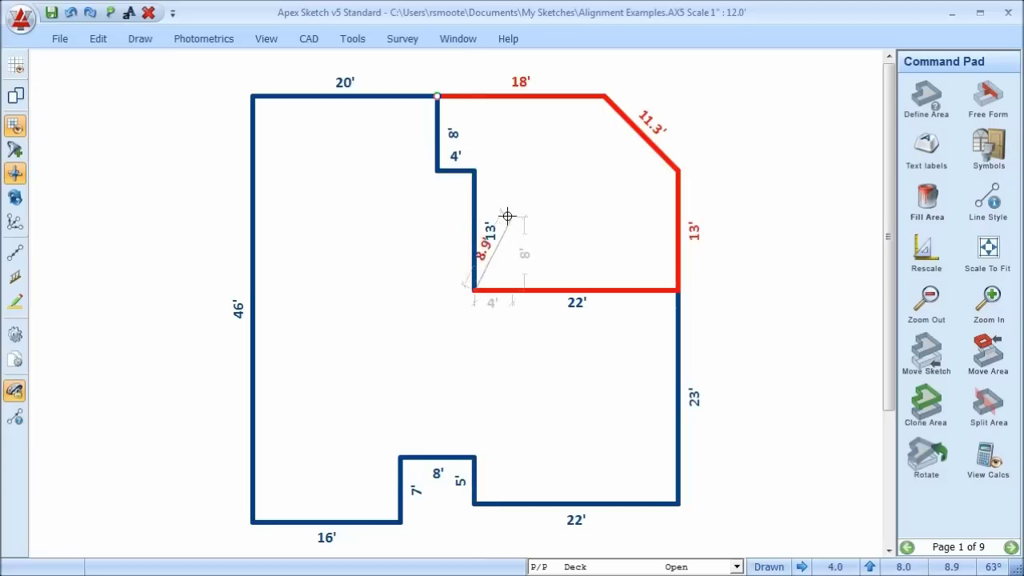
click(474, 171)
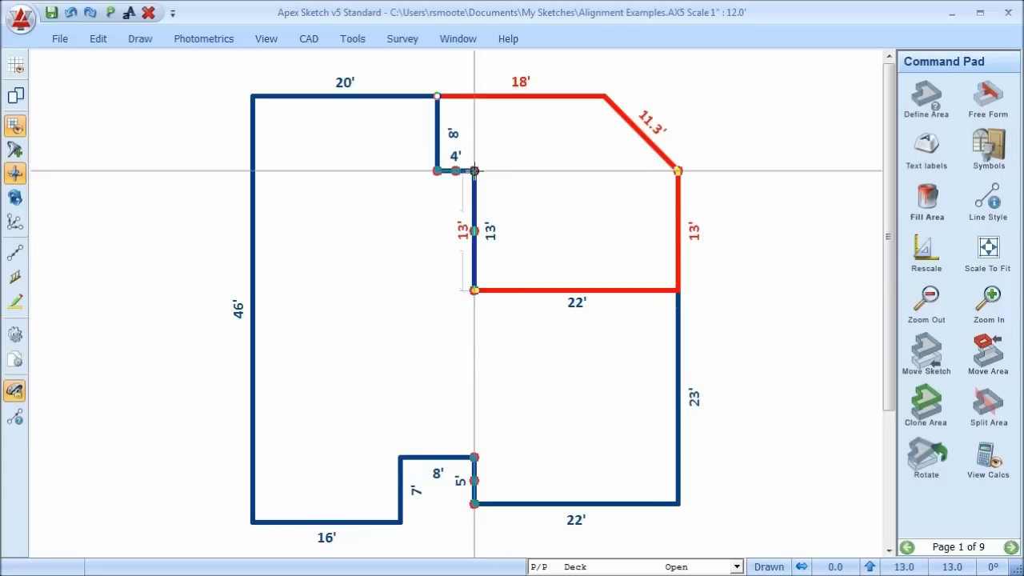
key(Escape)
click(436, 96)
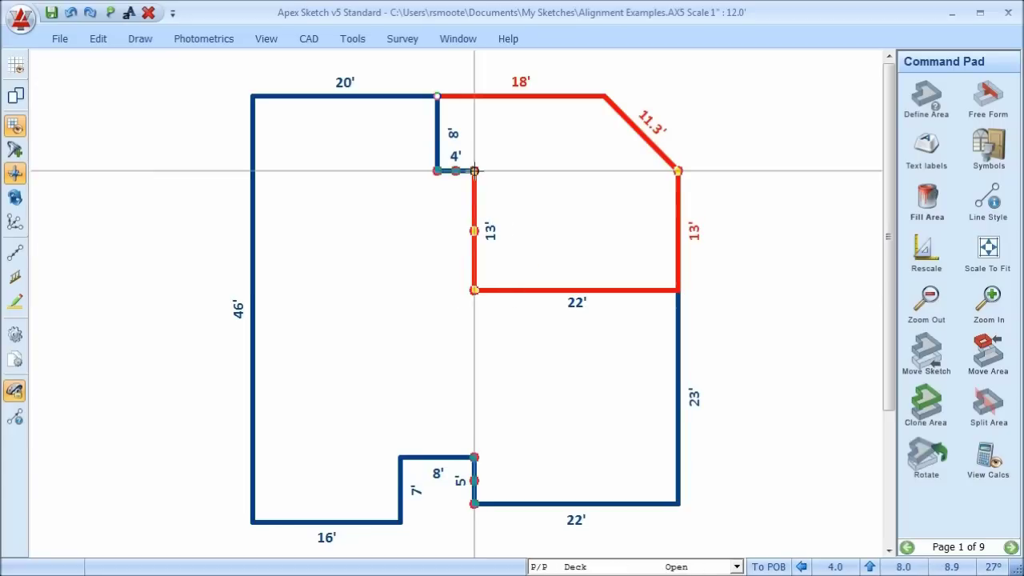
click(437, 171)
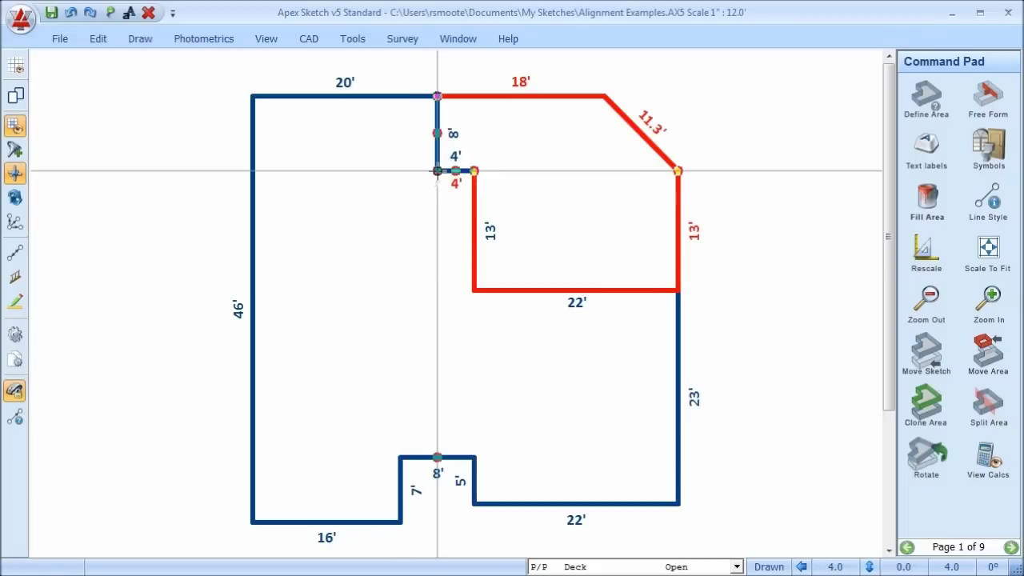
click(436, 171)
click(436, 171)
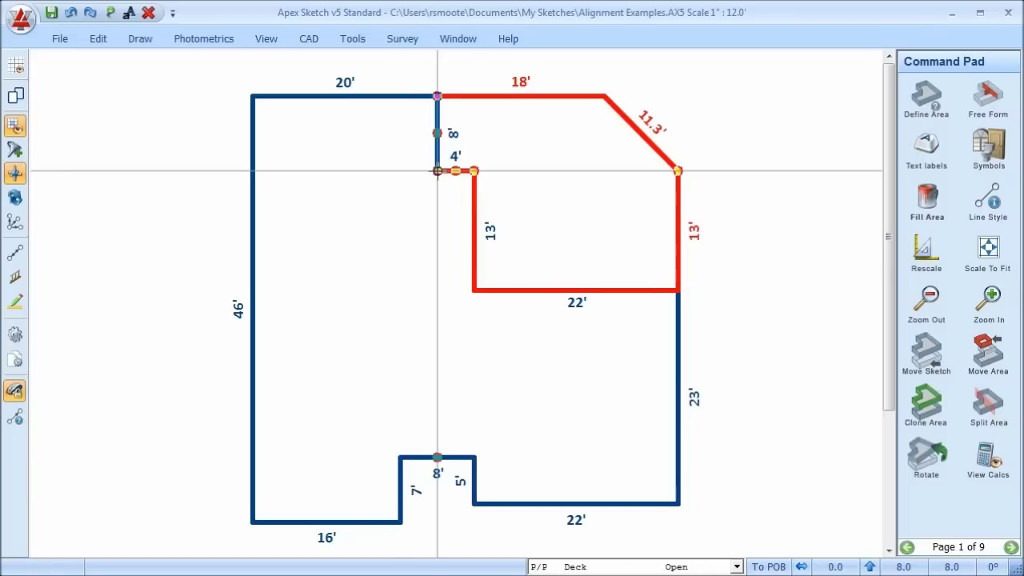
click(450, 76)
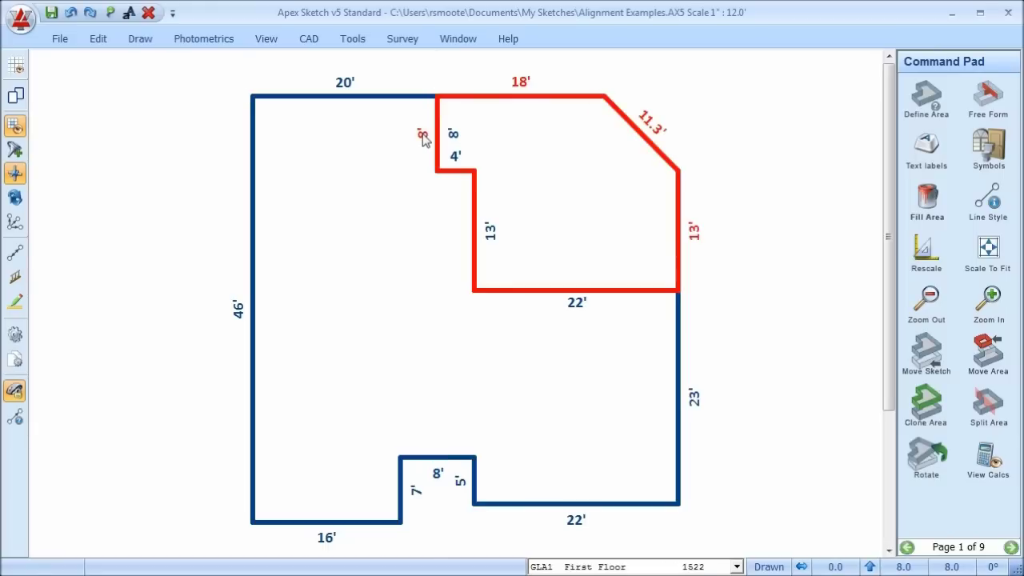
click(439, 104)
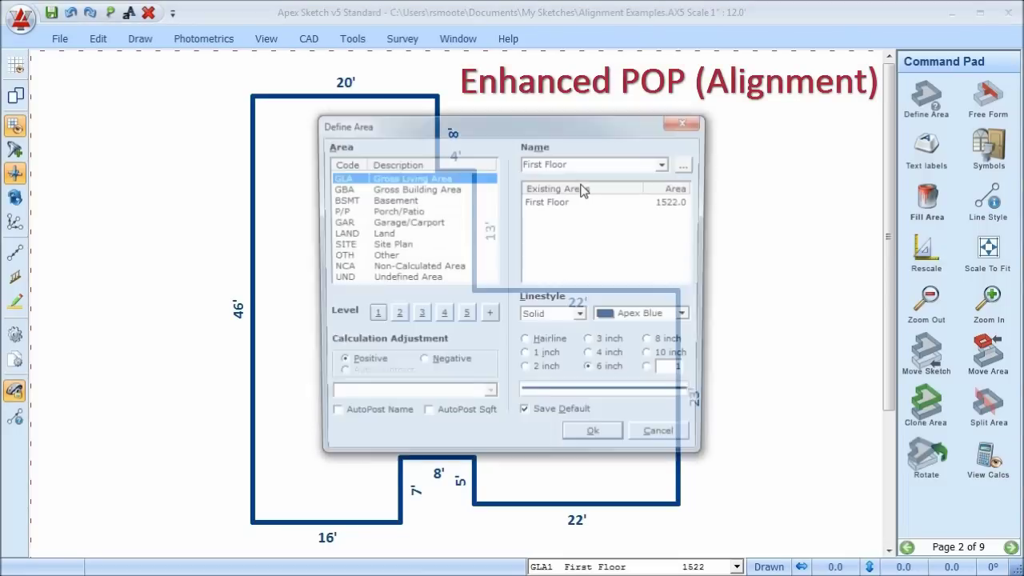
Create another Porch/Patio area named Deck starting at the 20' wall's top-right corner
click(428, 210)
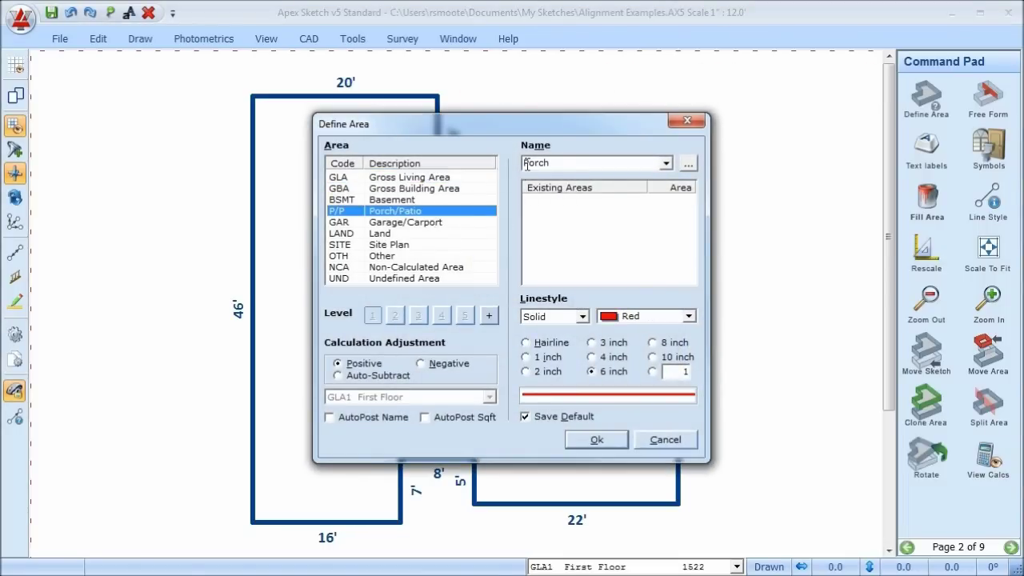
double_click(562, 160)
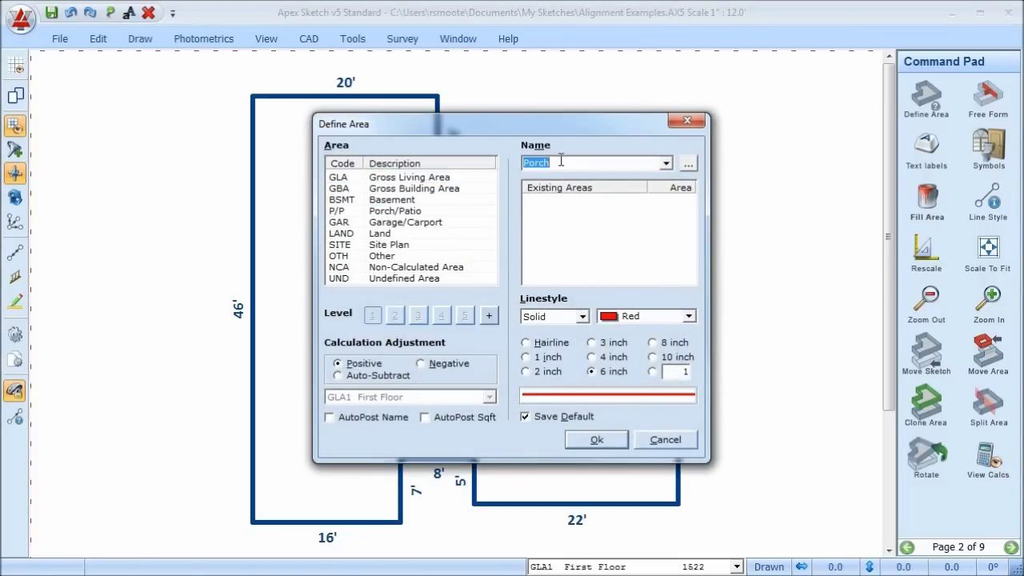
text(Deck)
key(Return)
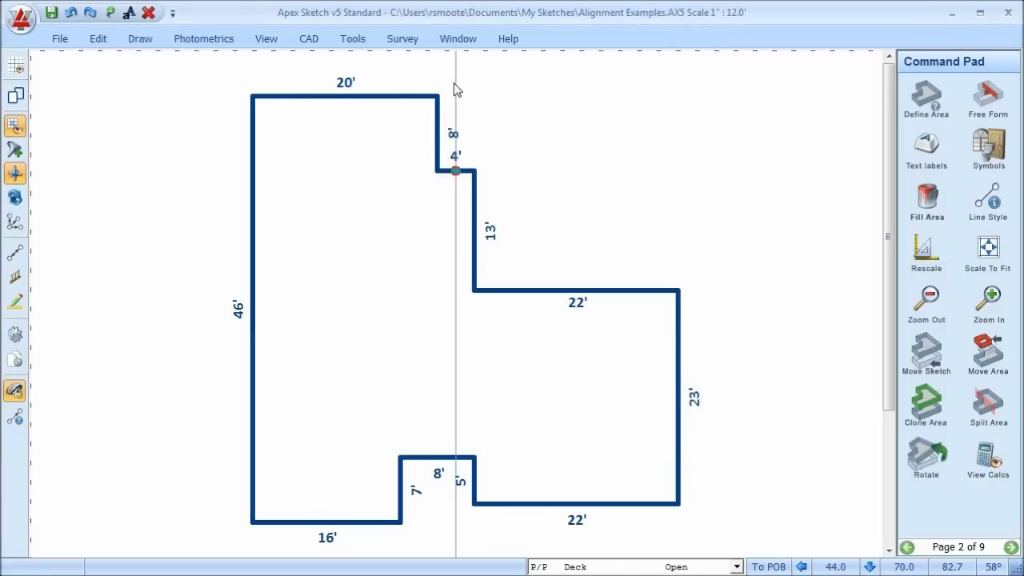
click(437, 96)
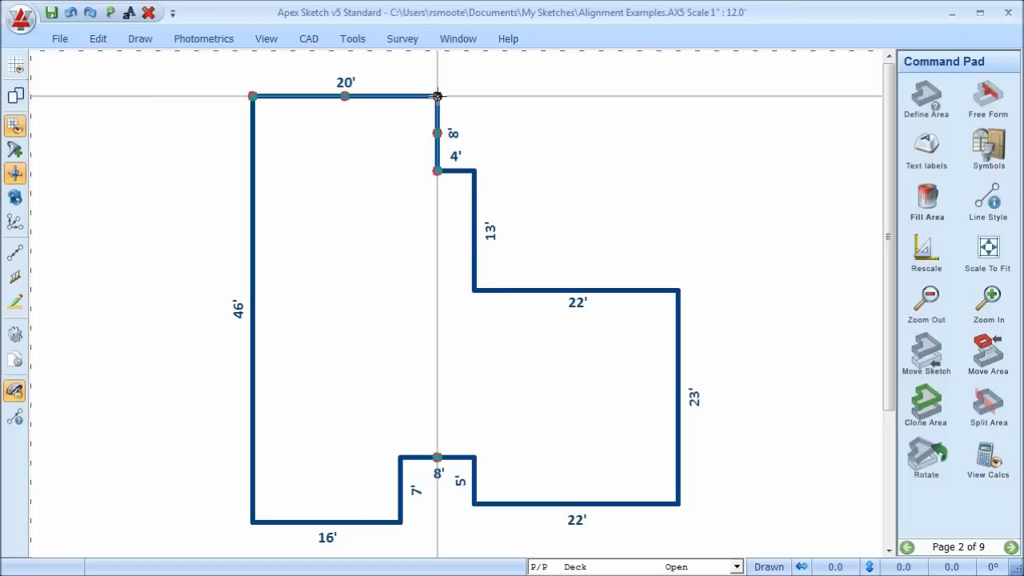
Draw the Deck's 18' top edge level with the top wall, snapping through alignment points with Ctrl+Right
click(438, 96)
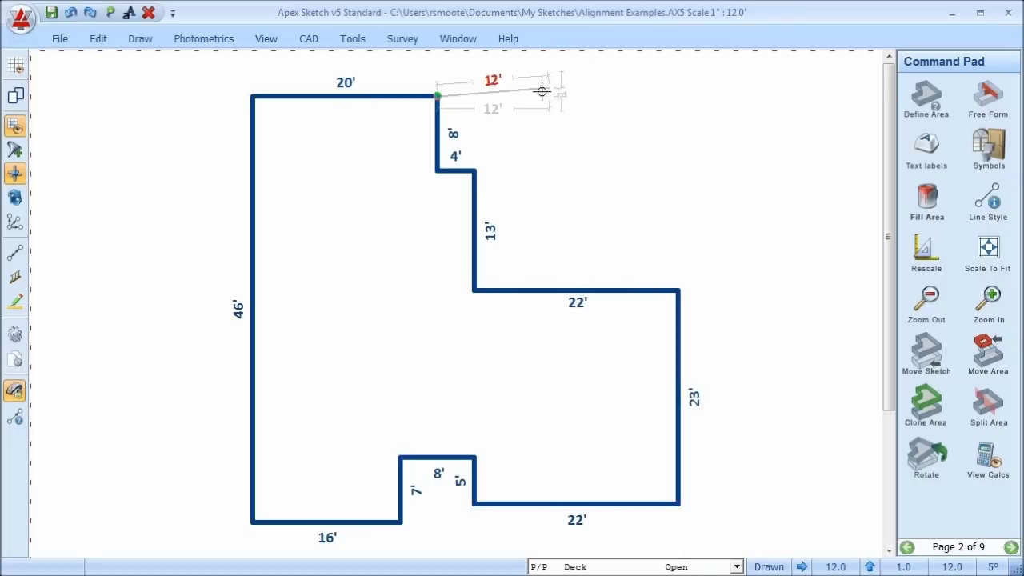
key(ctrl+Right)
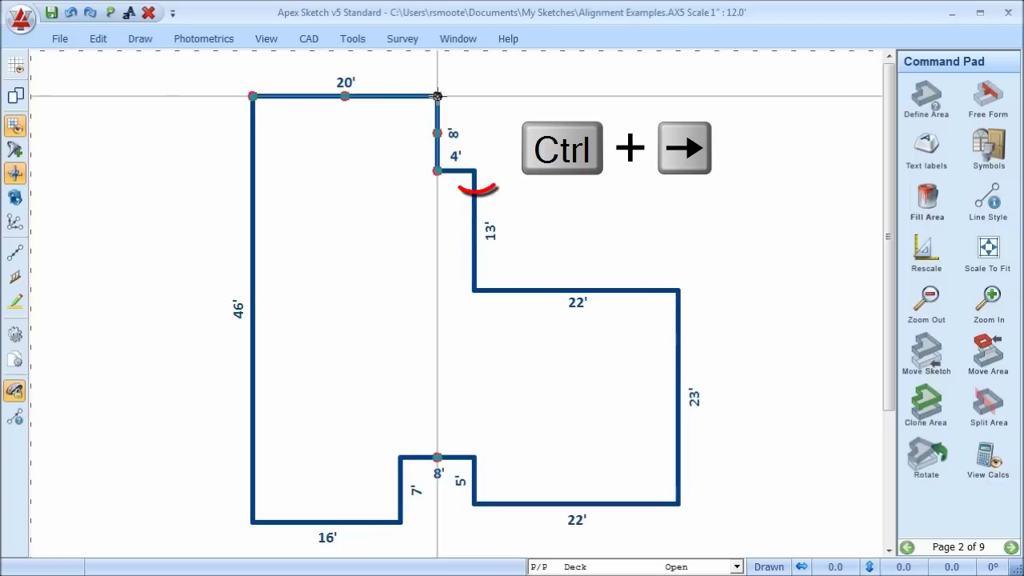
key(ctrl+Right)
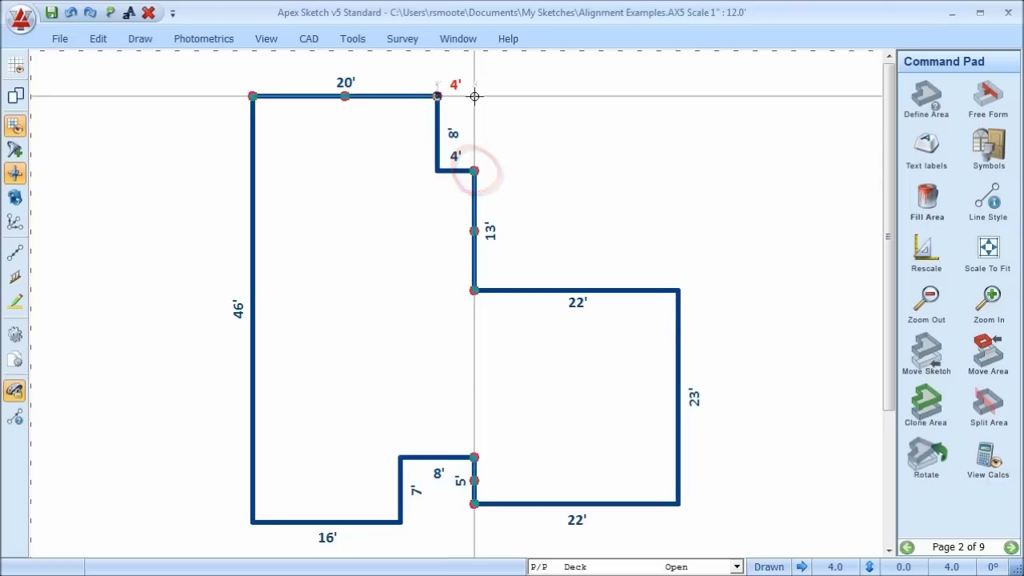
key(ctrl+Right)
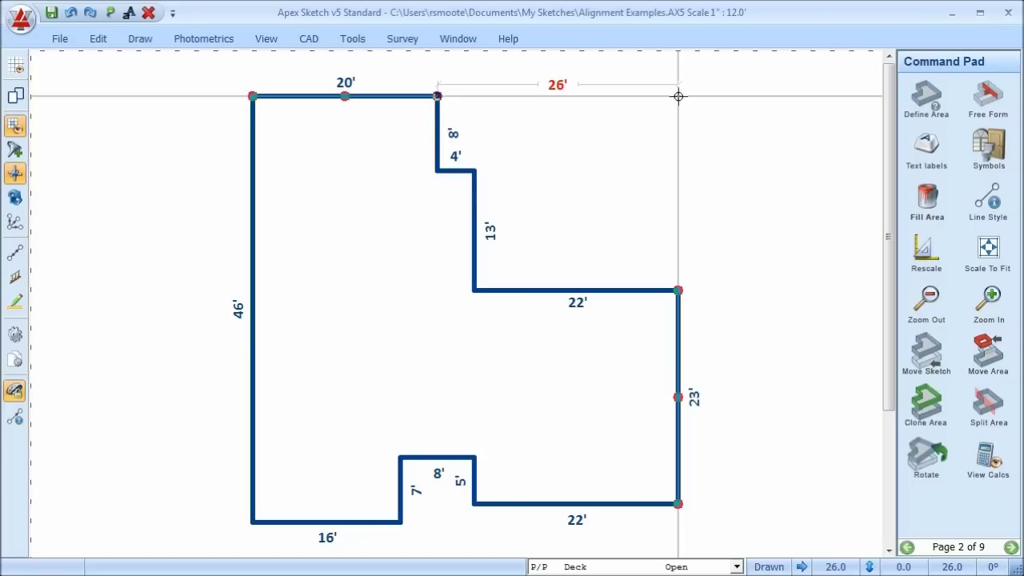
click(605, 96)
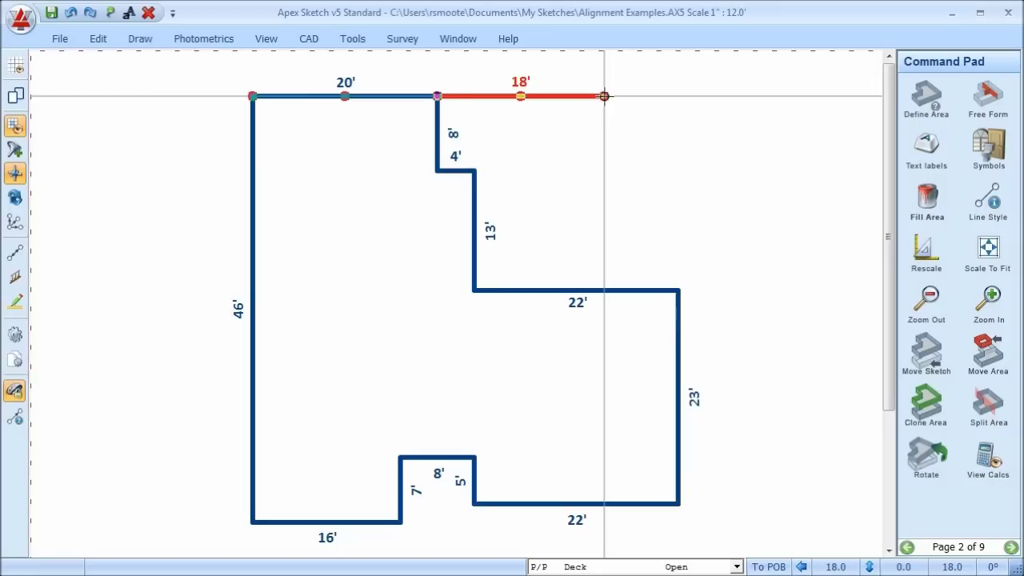
Place the 18' top edge and continue the Deck toward the 45° 11.3' corner
click(604, 96)
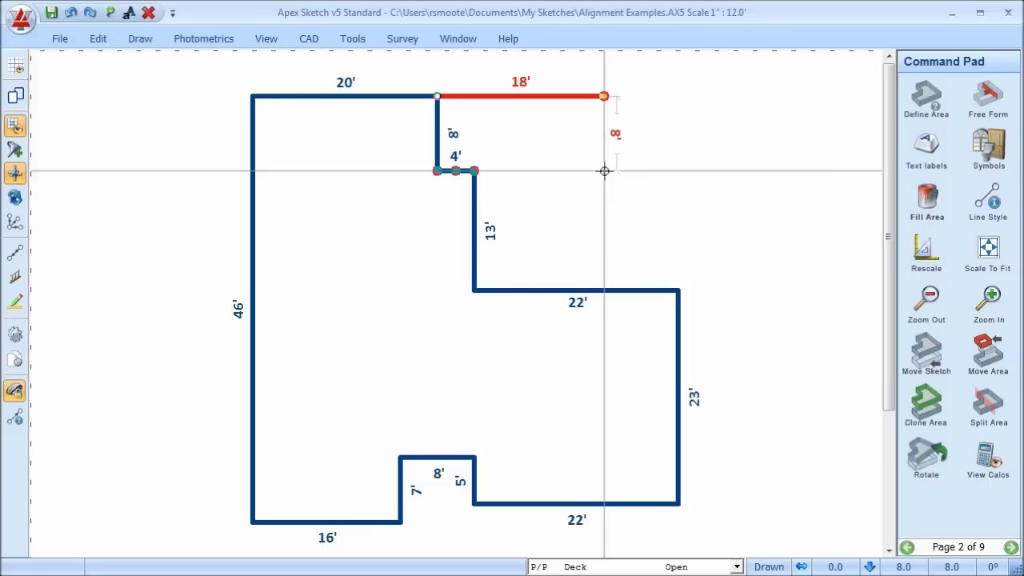
Place the Deck's 11.3' diagonal, 13', 22', inner 13' and 4' walls back toward the start
click(678, 170)
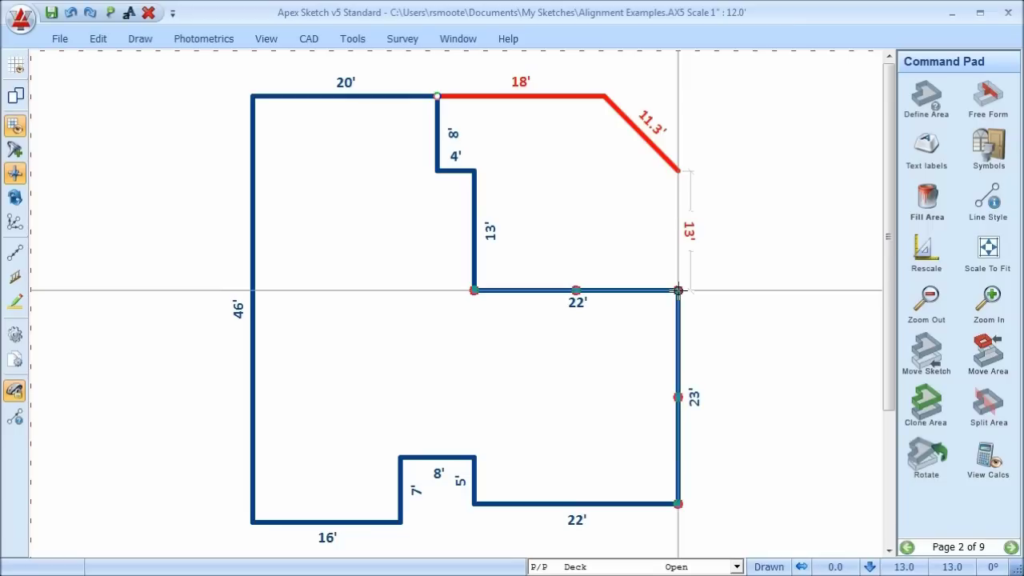
click(678, 290)
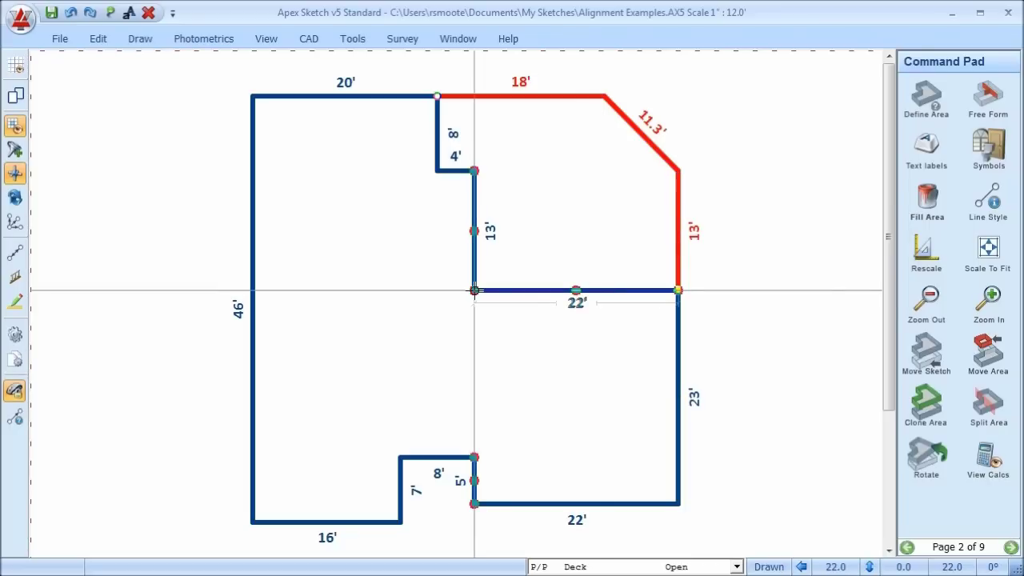
click(475, 290)
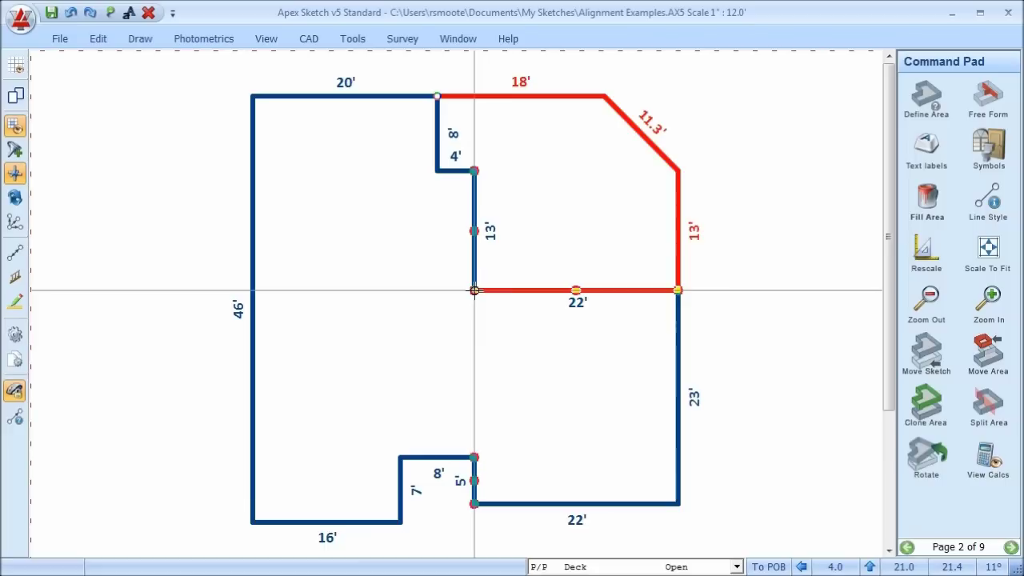
click(474, 170)
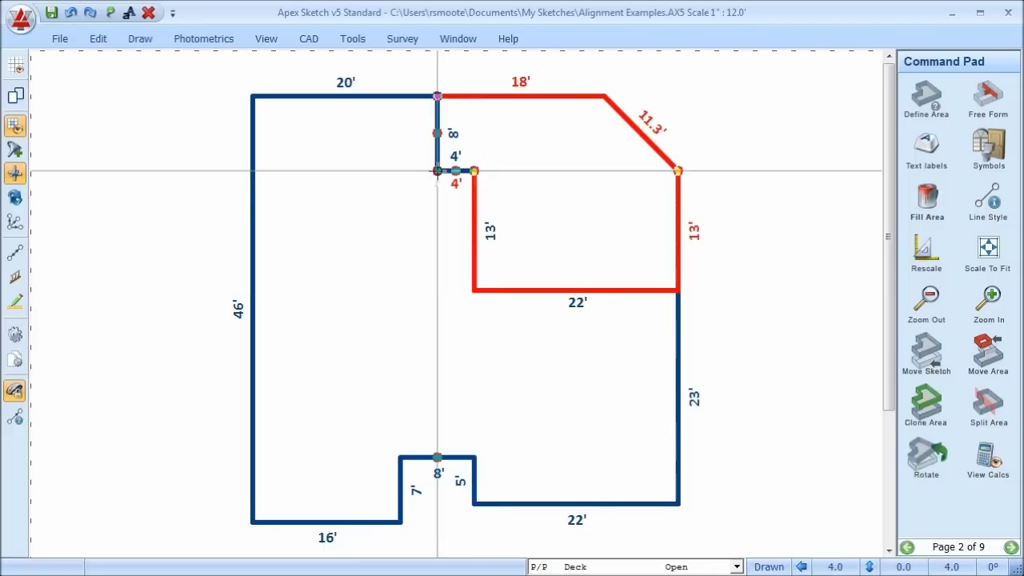
click(437, 170)
click(437, 97)
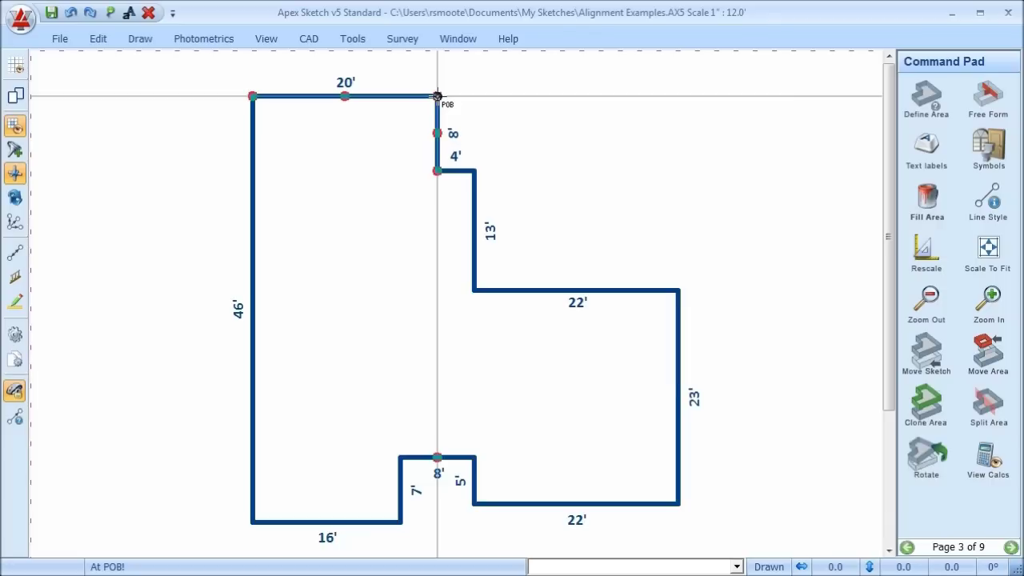
Draw the 18' deck wall, check the 21' Ctrl+Shift+Down drop to the 22' wall, then fix the edge
click(604, 96)
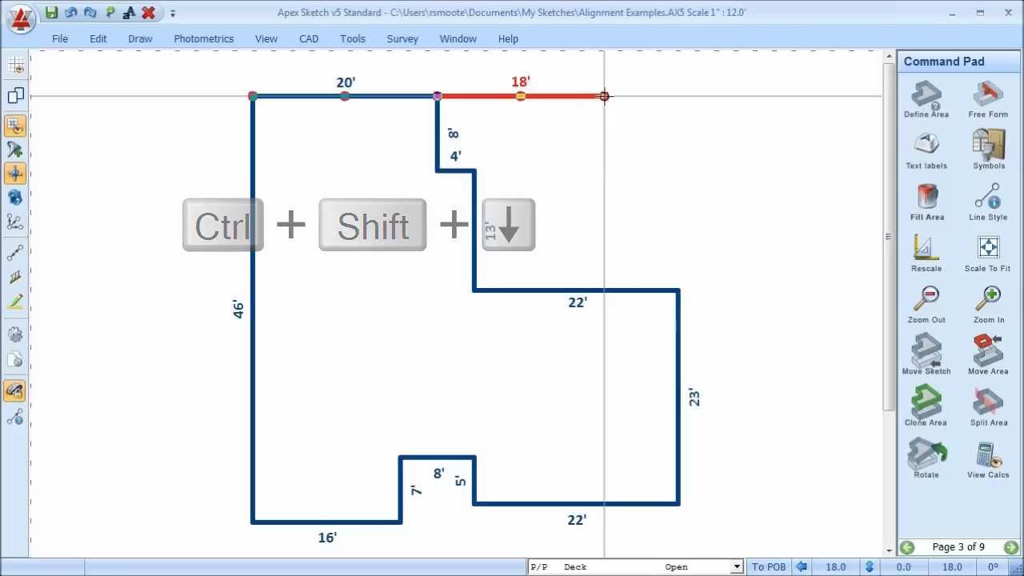
key(ctrl+shift+Down)
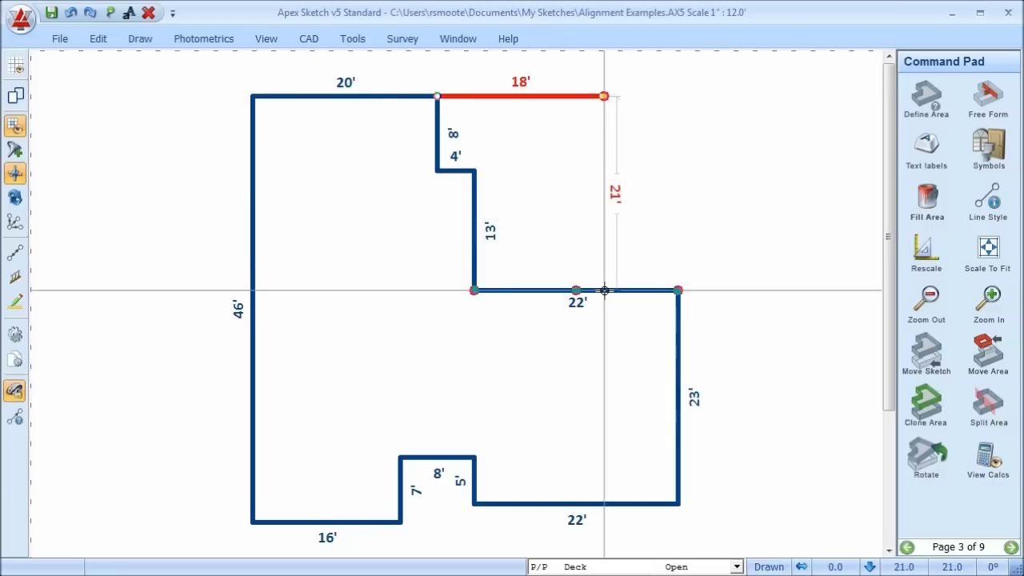
key(ctrl+z)
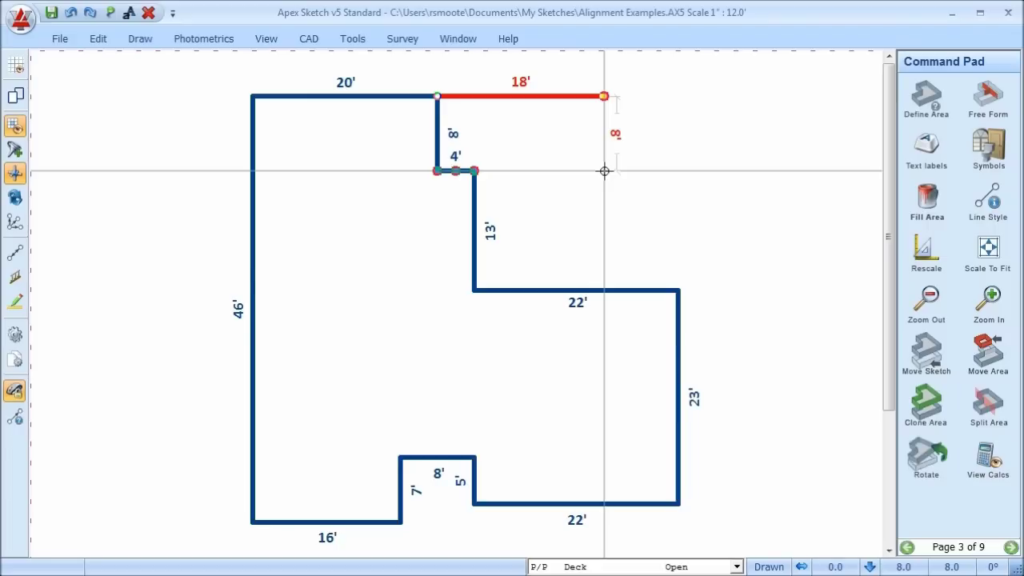
click(604, 96)
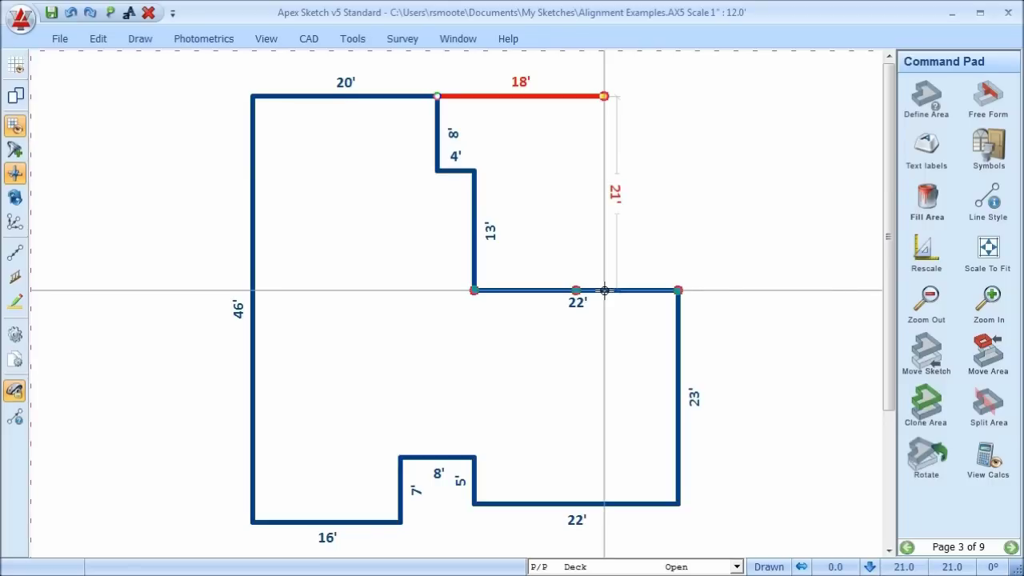
Close the squared deck with 21', 14' and 13' walls, then select the offset red deck on page 4
click(603, 289)
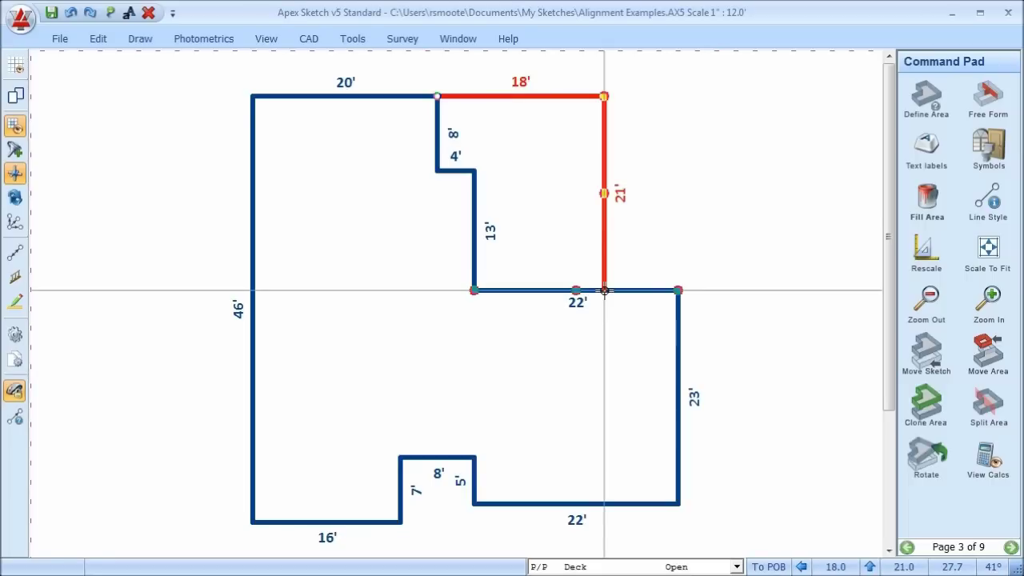
click(475, 289)
click(462, 234)
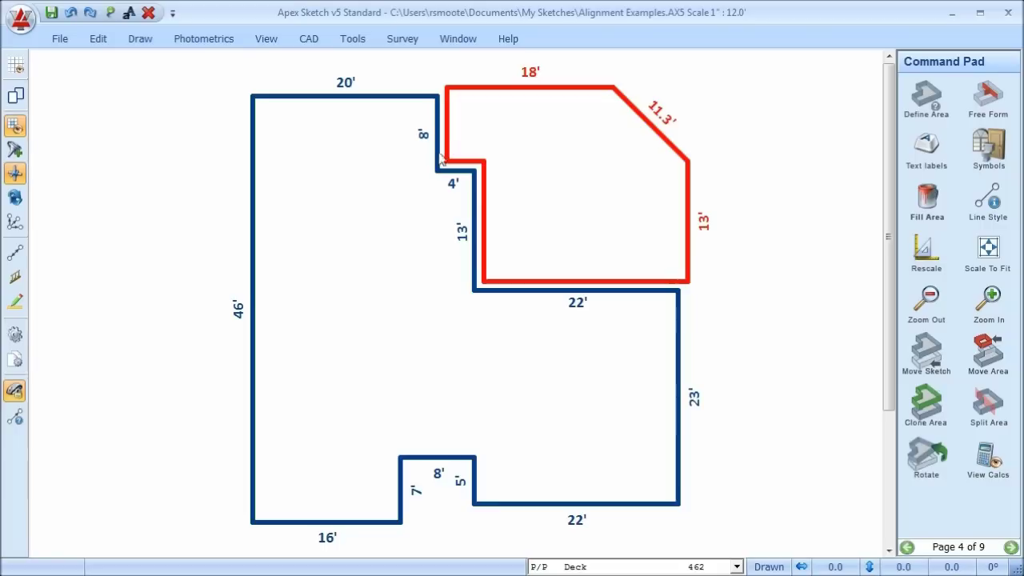
click(548, 233)
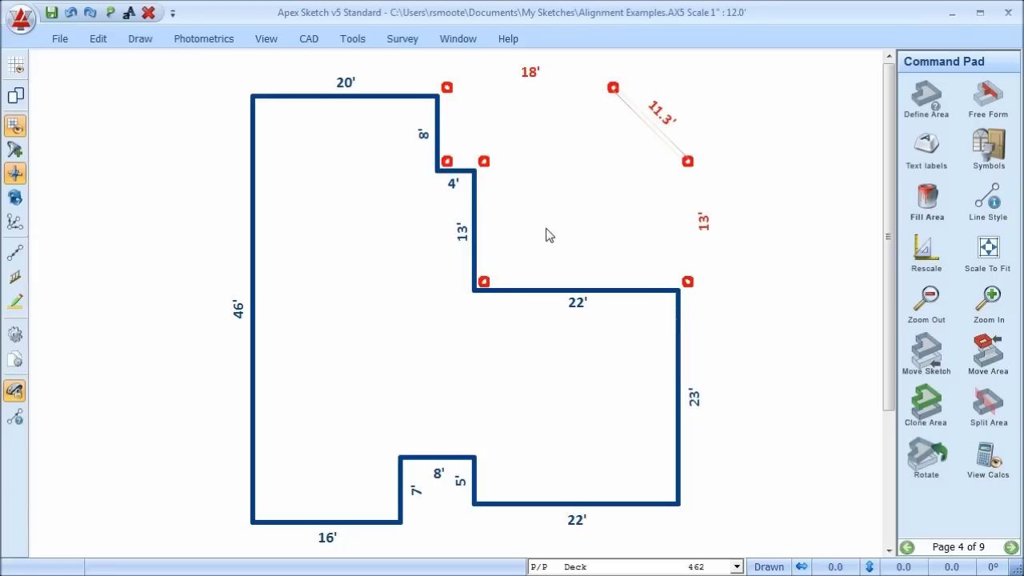
Move the red deck so its top-left corner lands on the end of the 20' wall
click(996, 352)
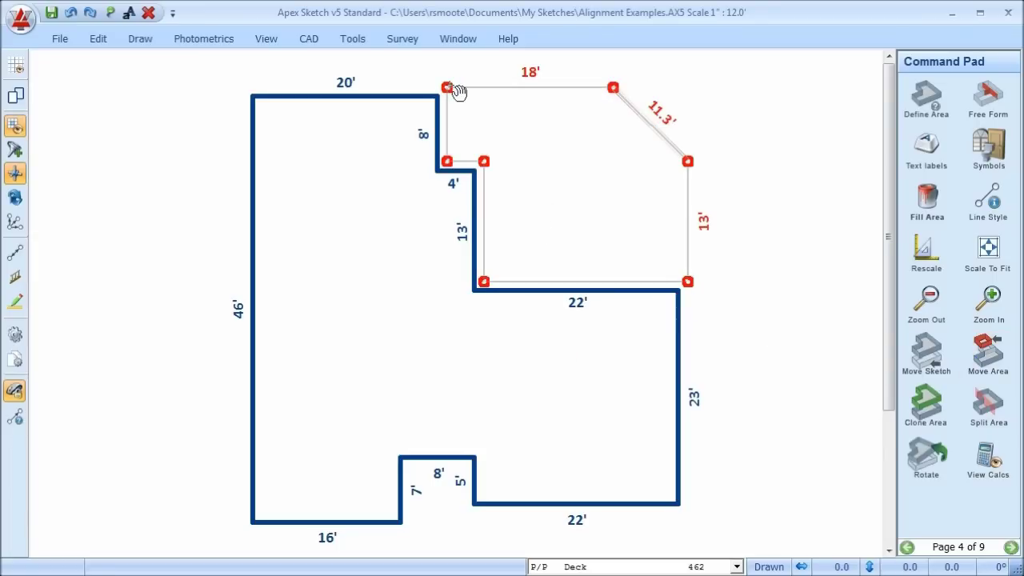
mouse_move(457, 92)
mouse_down()
mouse_move(544, 102)
mouse_move(570, 80)
mouse_move(502, 95)
mouse_move(437, 86)
mouse_move(446, 103)
mouse_up()
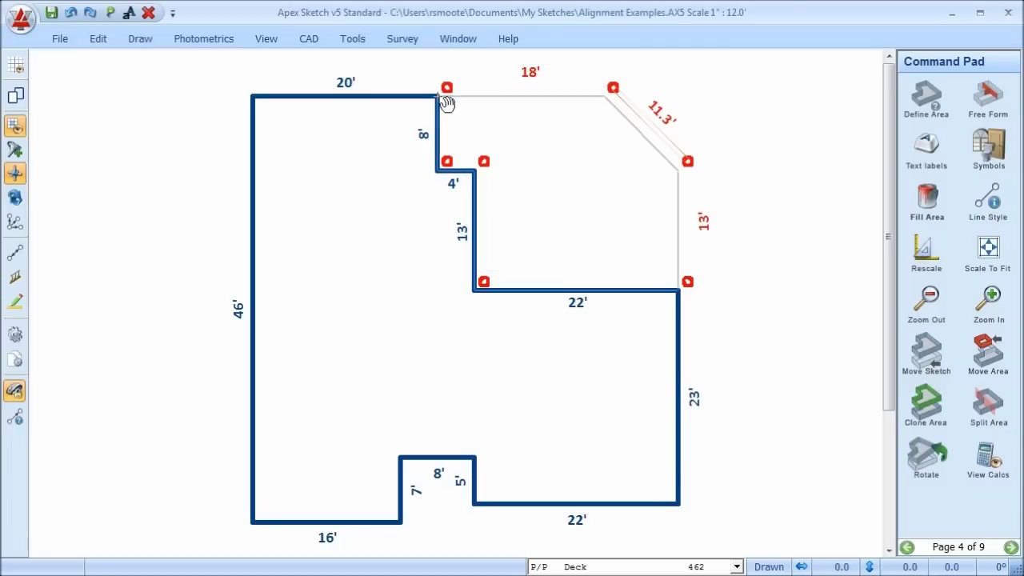
drag(446, 103, 441, 104)
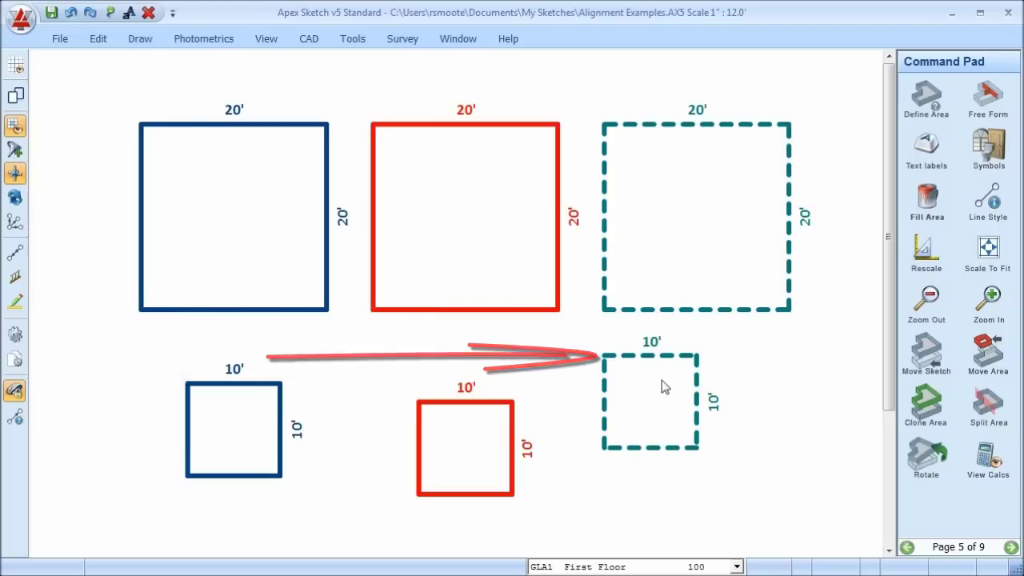
Shift the small blue 10' square up and left so it sits flush under the 20' square
click(251, 436)
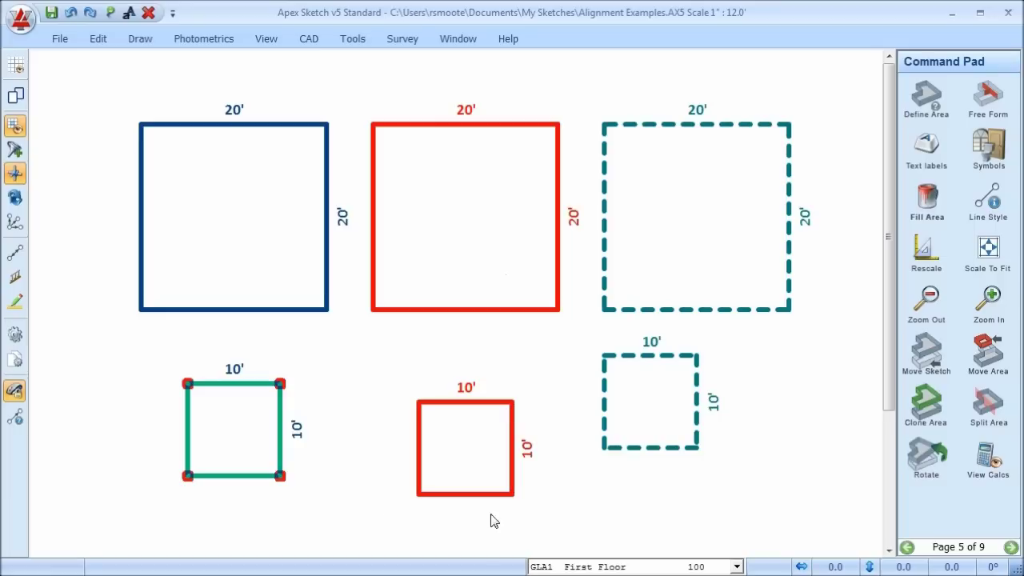
click(989, 364)
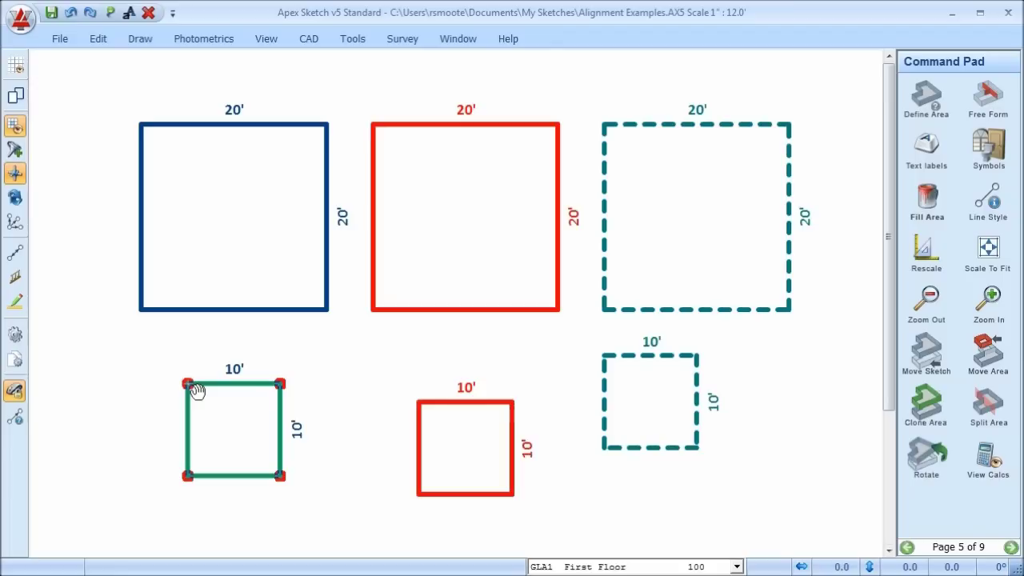
drag(196, 391, 197, 364)
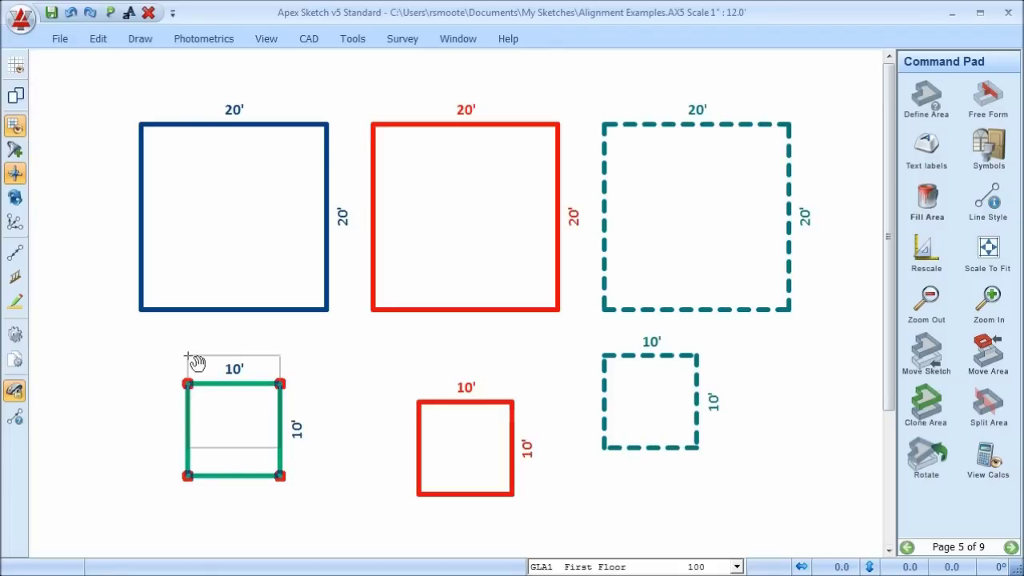
drag(197, 364, 150, 364)
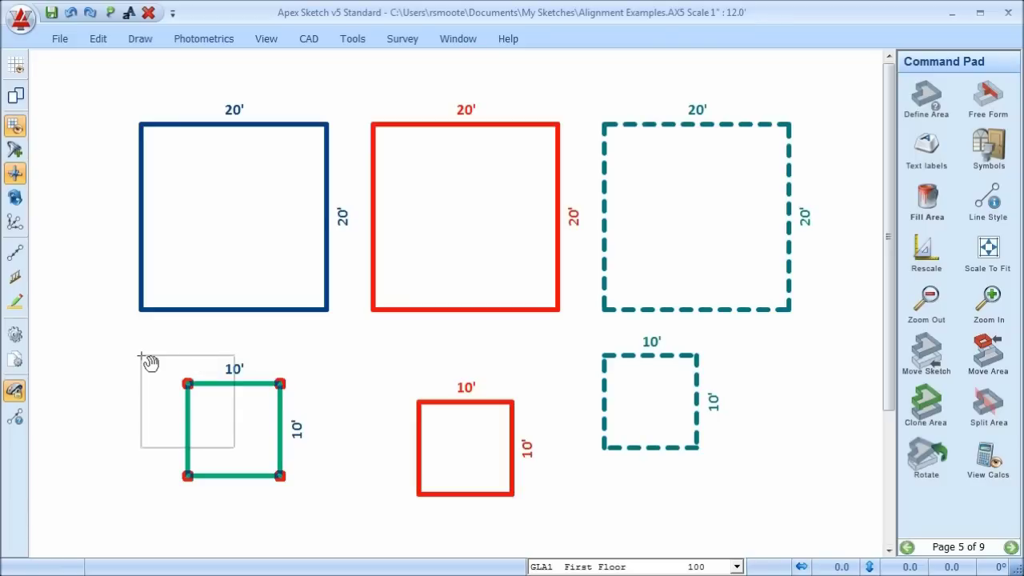
drag(150, 364, 145, 364)
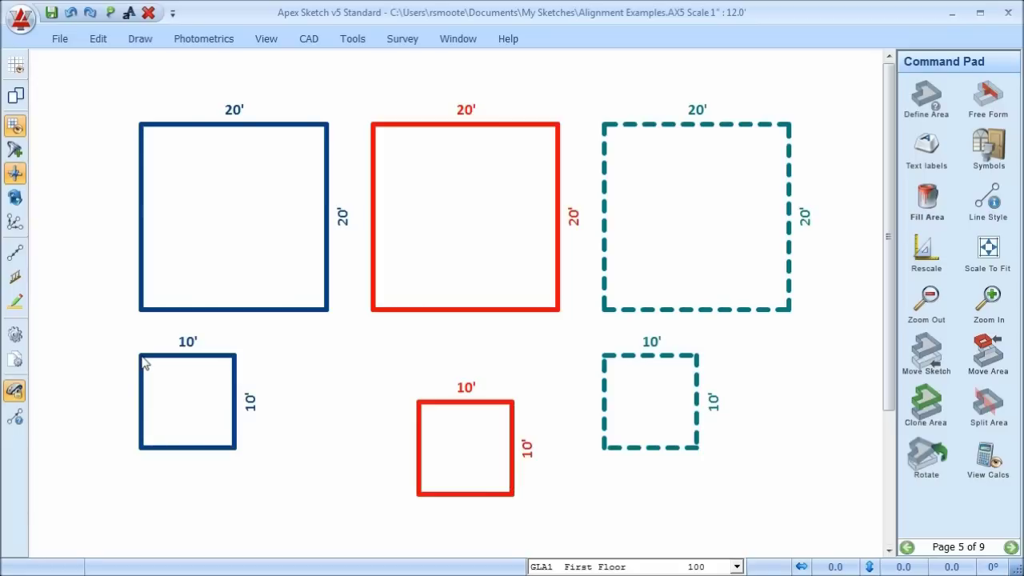
click(470, 449)
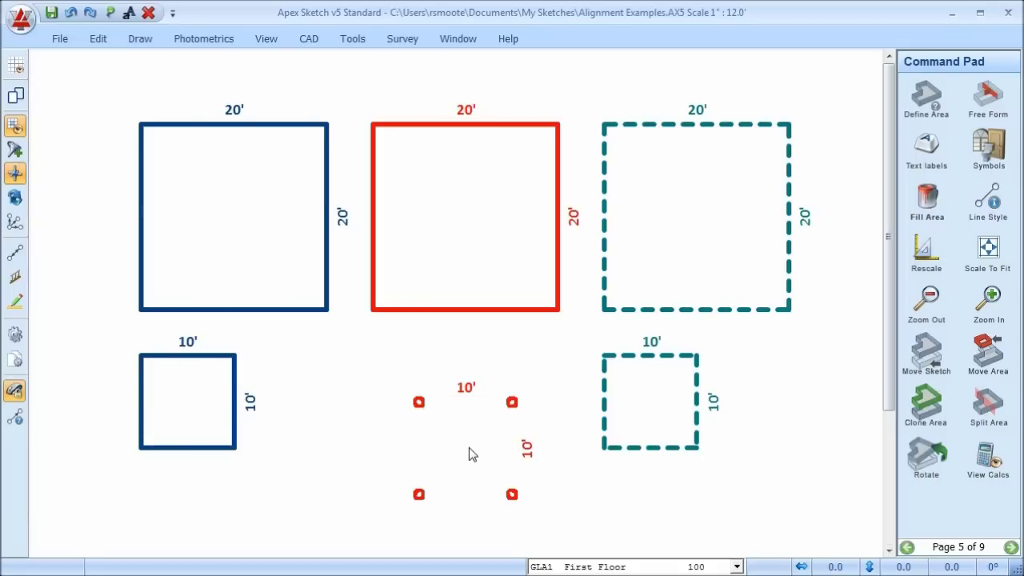
Raise the small red square level with the blue one, using Tab to hold a different corner
click(984, 357)
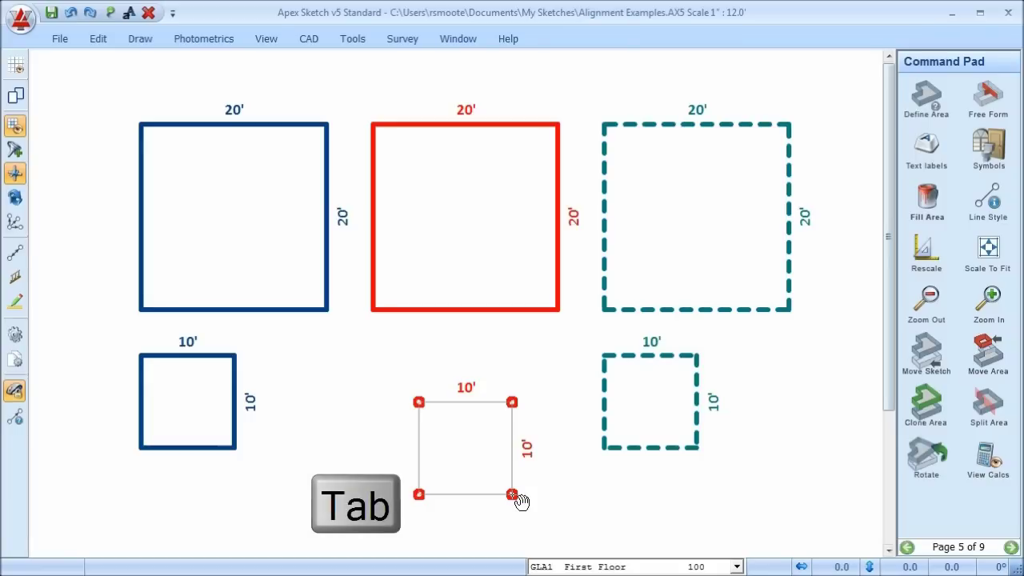
key(Tab)
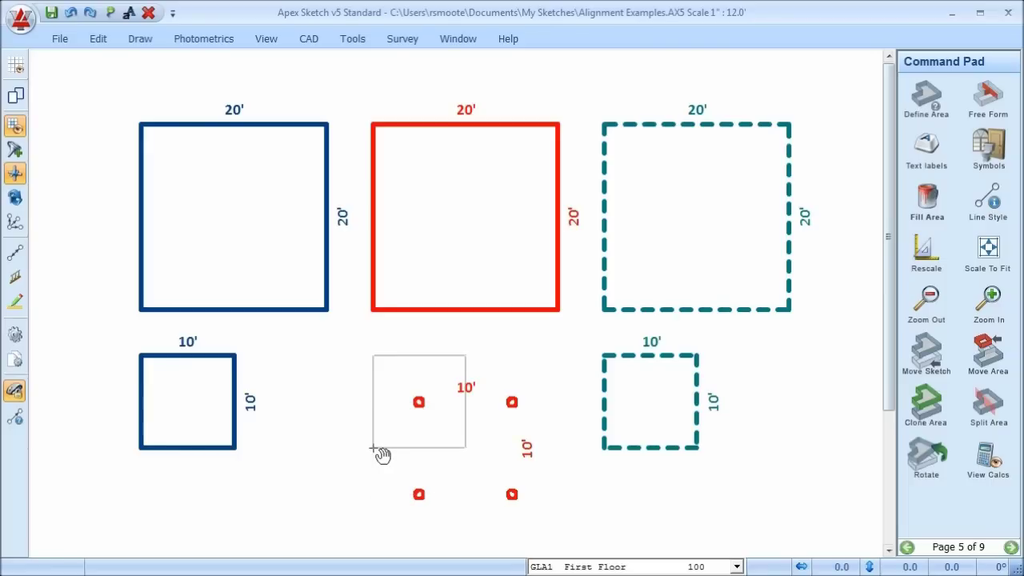
click(373, 448)
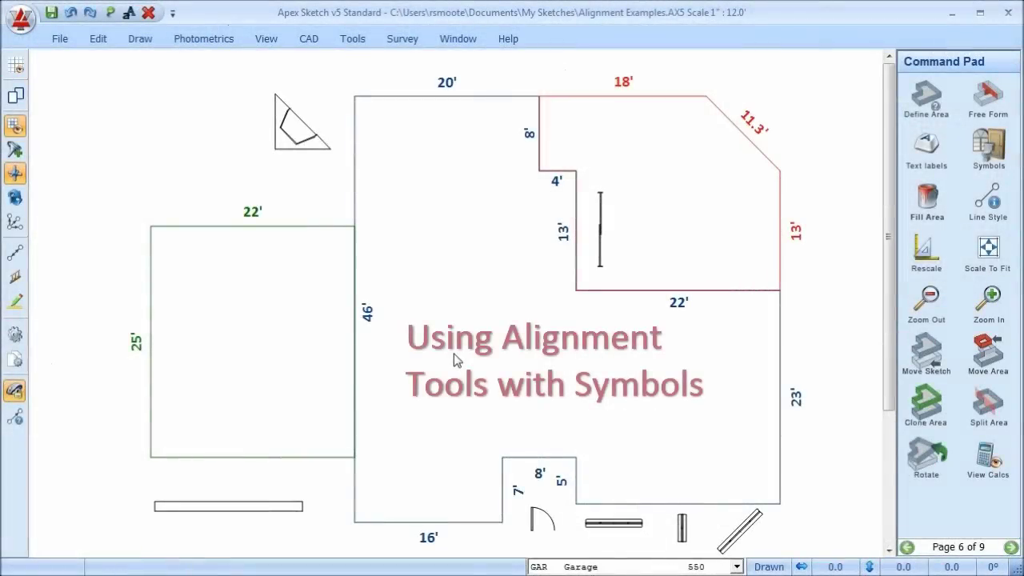
Seat the window symbol on the left room's bottom wall
click(230, 507)
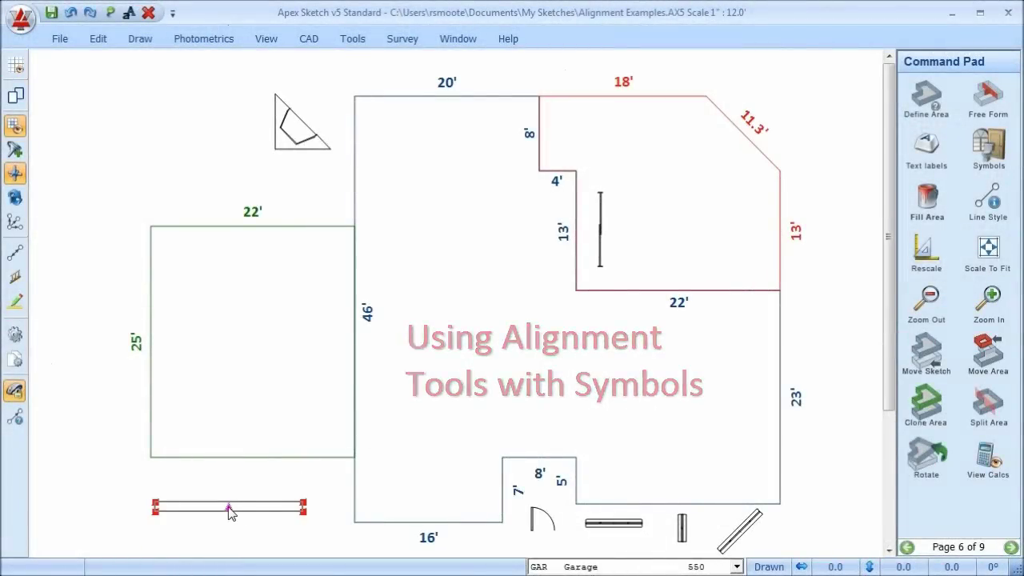
drag(229, 507, 253, 472)
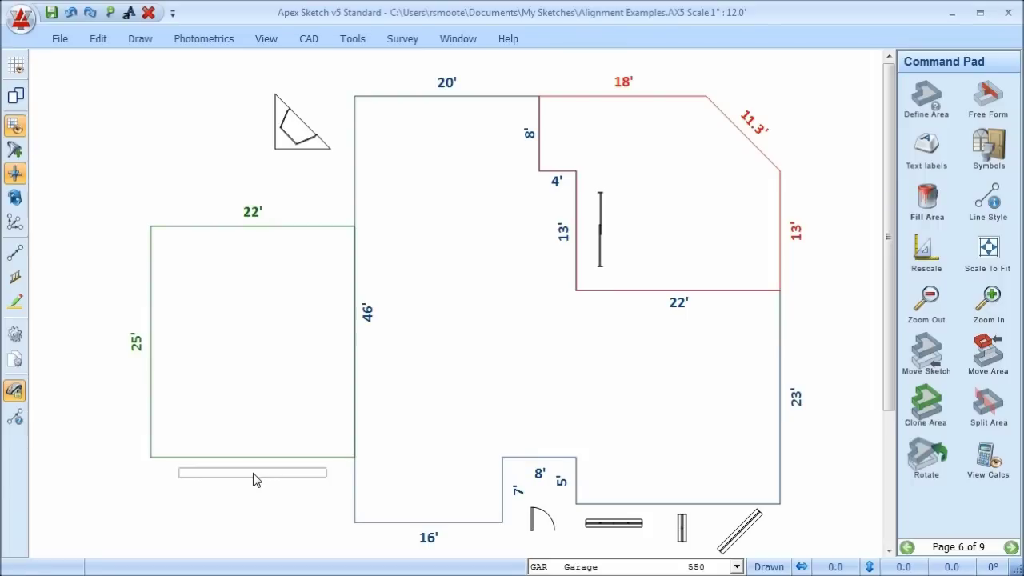
mouse_move(253, 472)
mouse_down()
mouse_move(250, 430)
mouse_move(255, 464)
mouse_up()
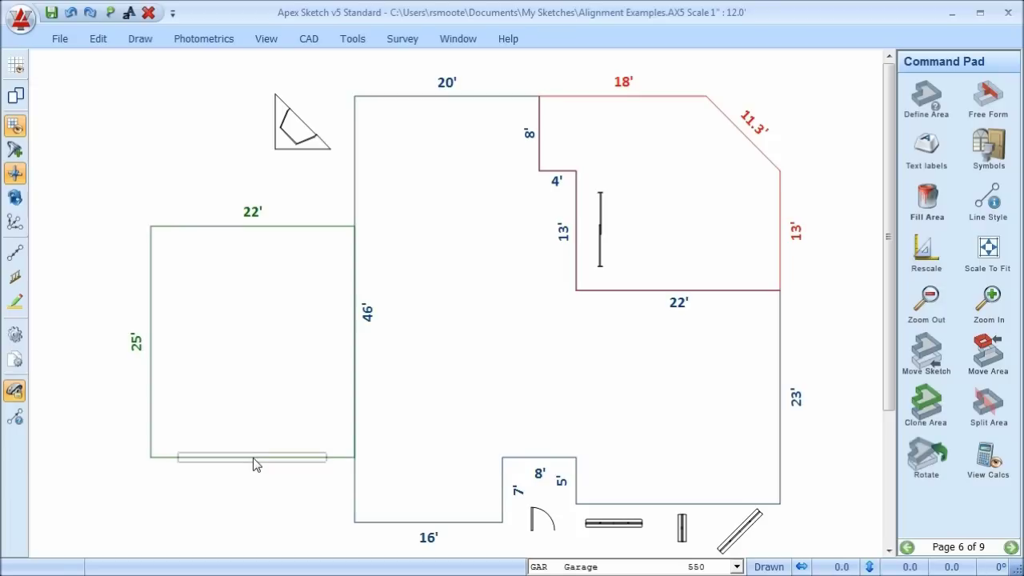
click(253, 457)
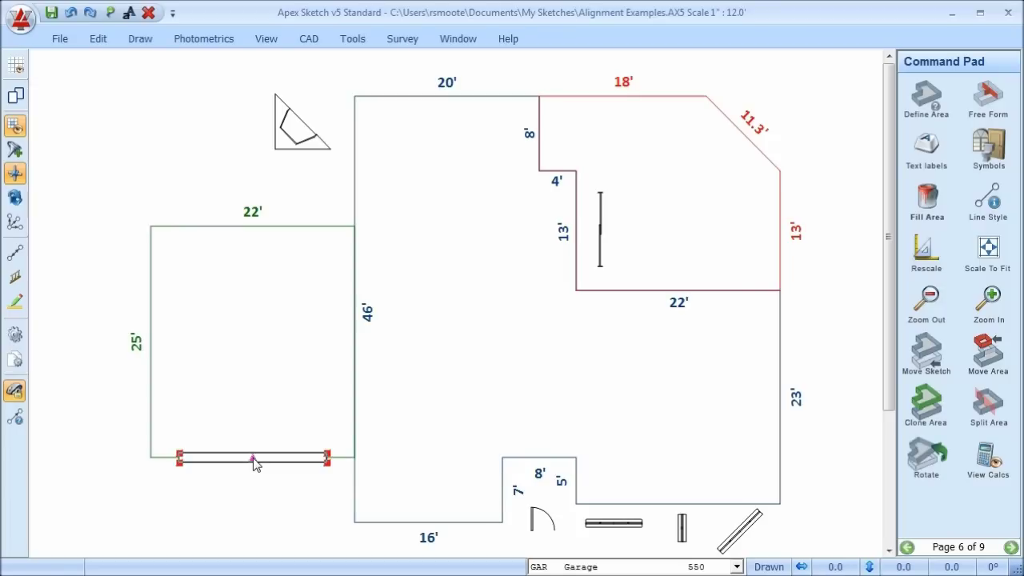
Fit the triangle symbol into the main room's top-left corner and move the line symbol onto the inner wall
click(118, 410)
click(290, 152)
mouse_move(276, 150)
mouse_down()
mouse_move(357, 115)
mouse_move(356, 98)
mouse_up()
click(297, 140)
click(601, 232)
drag(602, 234, 579, 238)
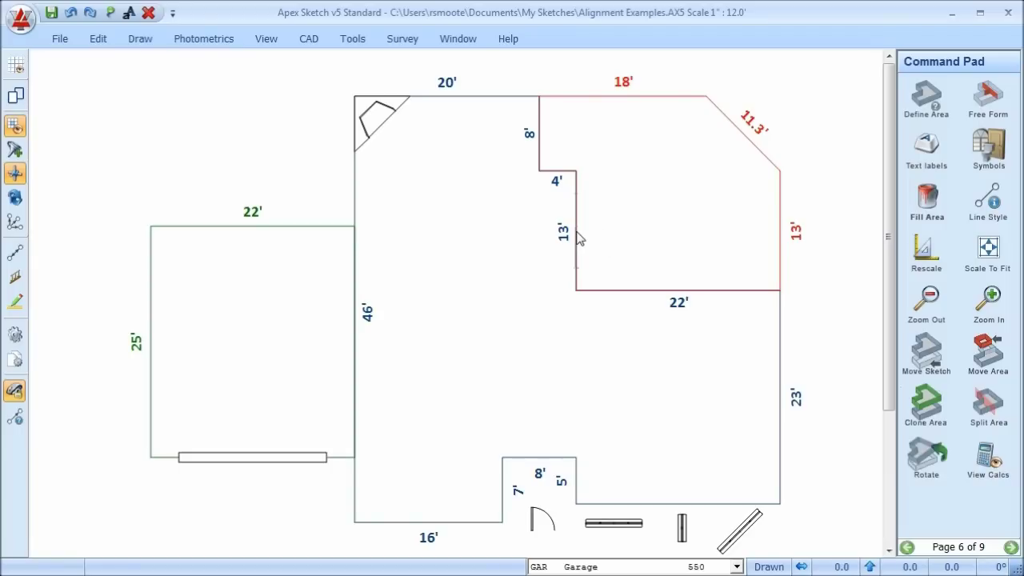
Place the line symbol on the 13' wall and put the door on the alcove's top wall
click(579, 238)
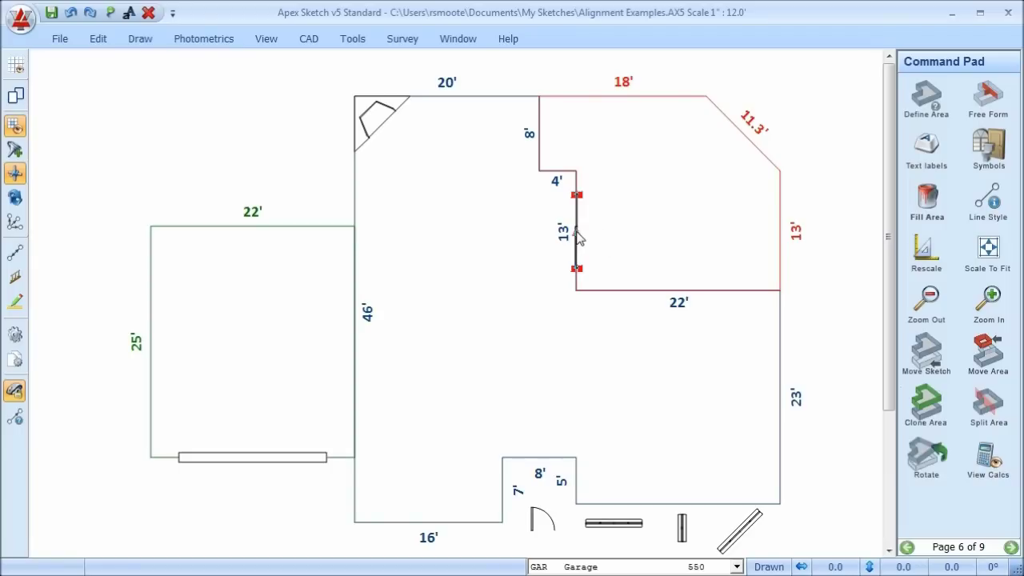
click(837, 181)
drag(541, 528, 503, 459)
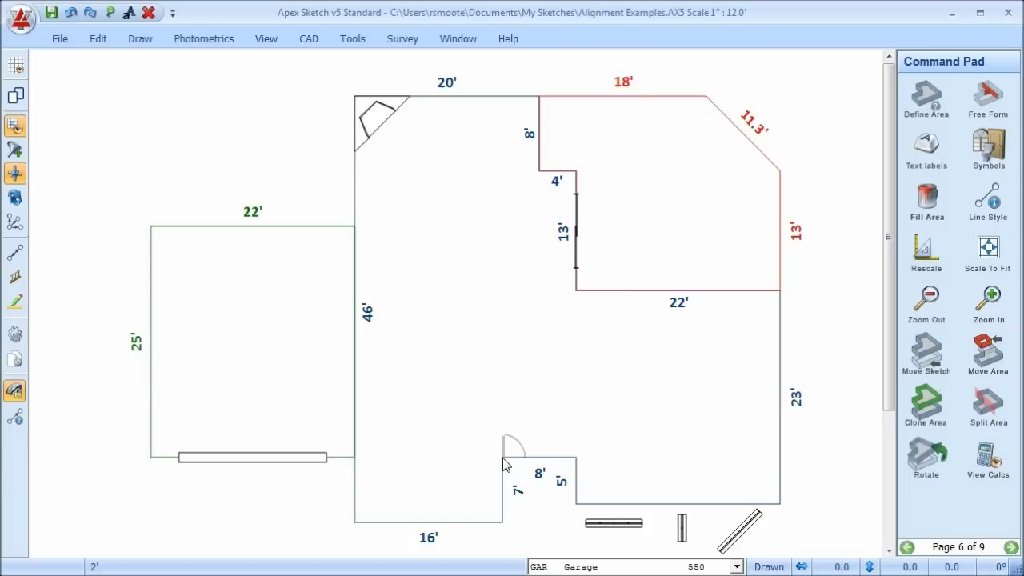
drag(504, 462, 526, 462)
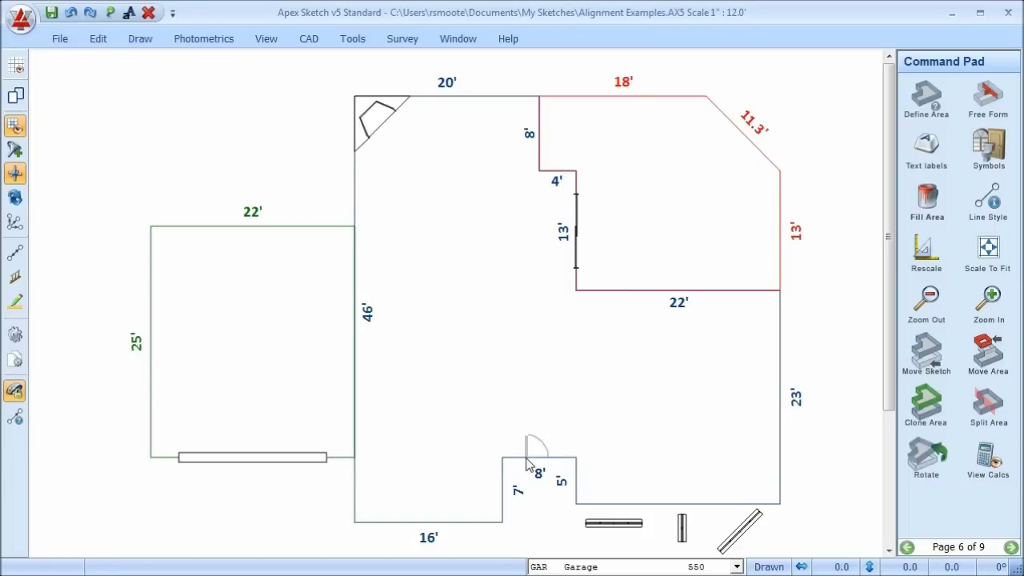
click(526, 462)
click(813, 336)
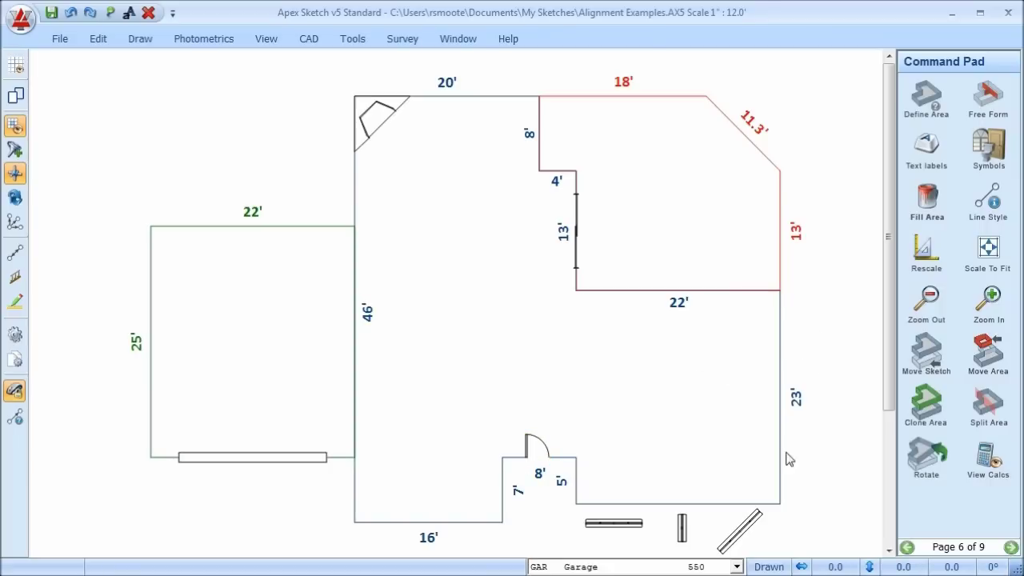
Line up the long and small window symbols along the lower right wall
click(614, 523)
drag(616, 525, 623, 504)
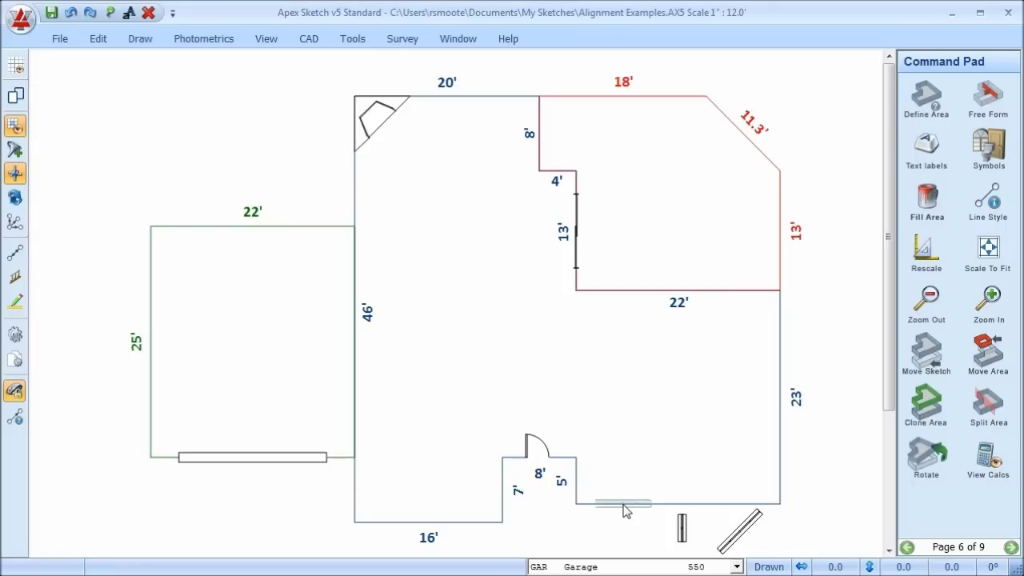
drag(626, 512, 626, 512)
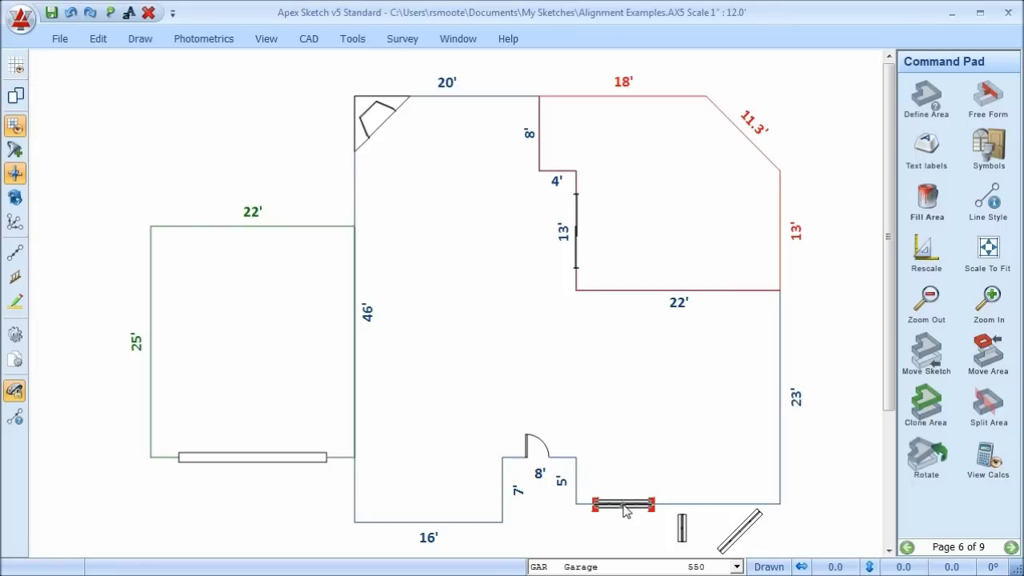
click(682, 530)
drag(682, 529, 680, 506)
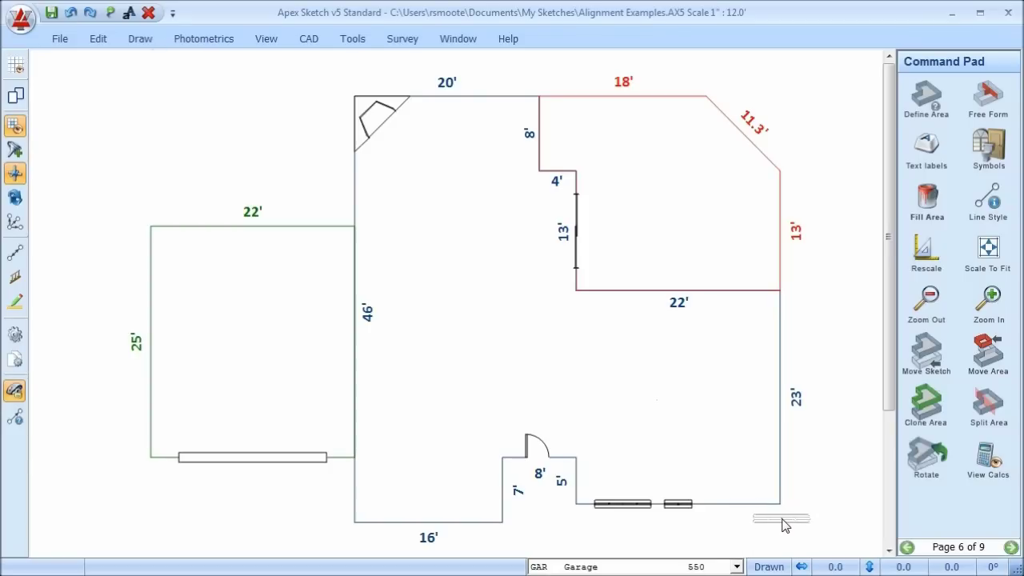
click(737, 512)
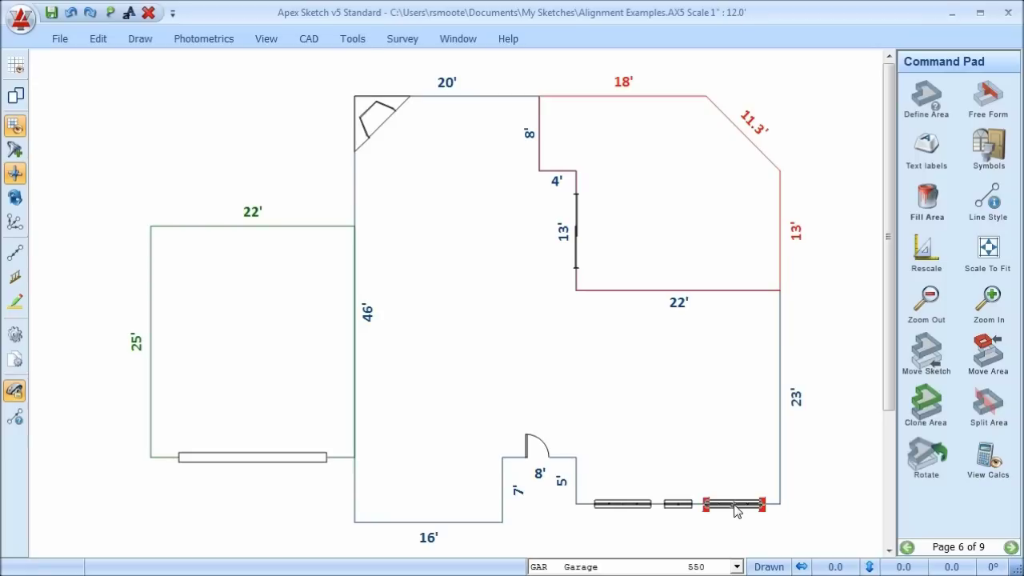
click(738, 535)
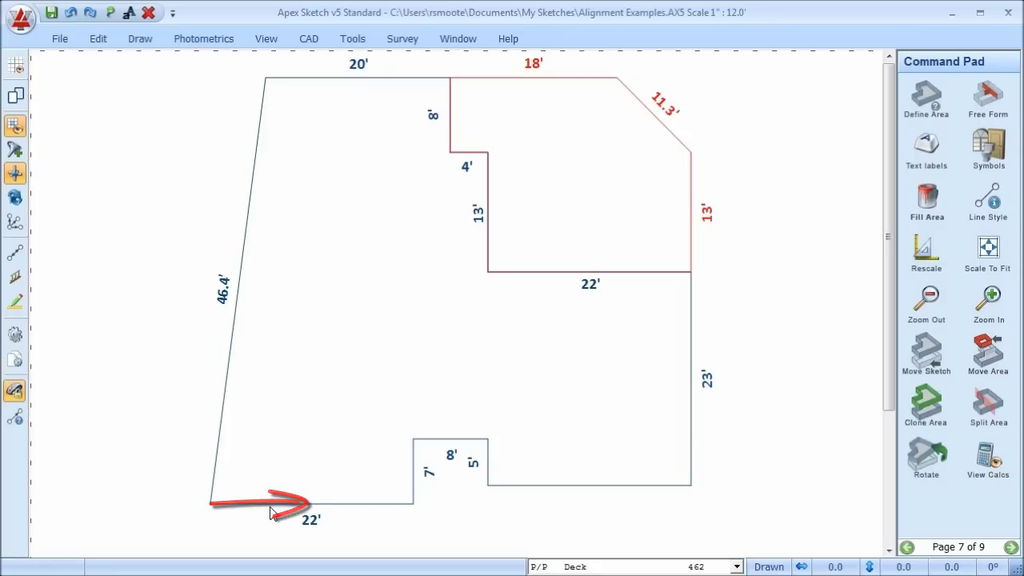
Drag the bottom-left corner under the top so the slanted wall becomes a vertical 46' wall
click(210, 505)
mouse_move(210, 505)
mouse_down()
mouse_move(170, 508)
mouse_move(133, 468)
mouse_move(188, 517)
mouse_move(106, 534)
mouse_move(128, 485)
mouse_move(160, 514)
mouse_move(210, 512)
mouse_up()
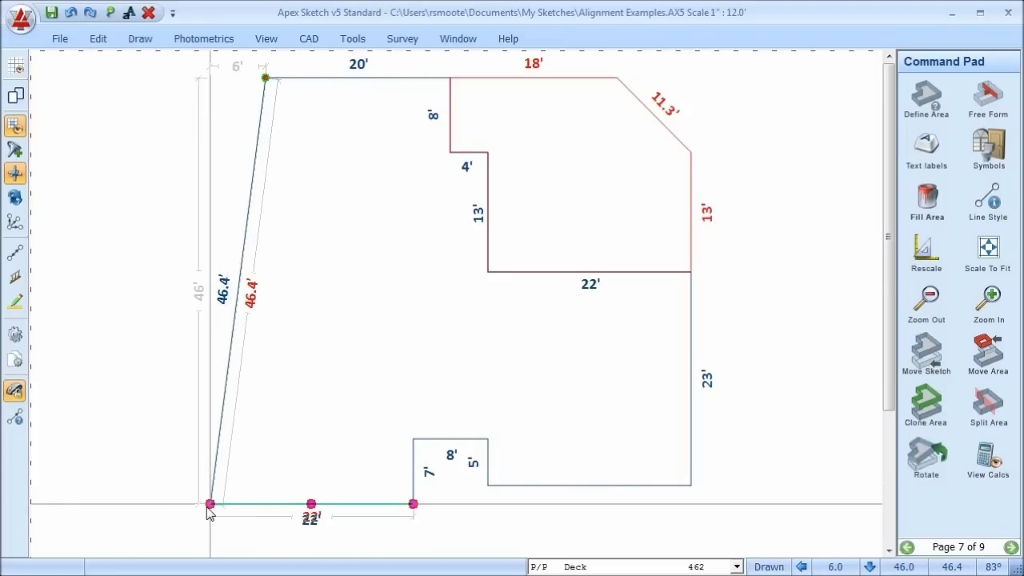
drag(210, 512, 267, 512)
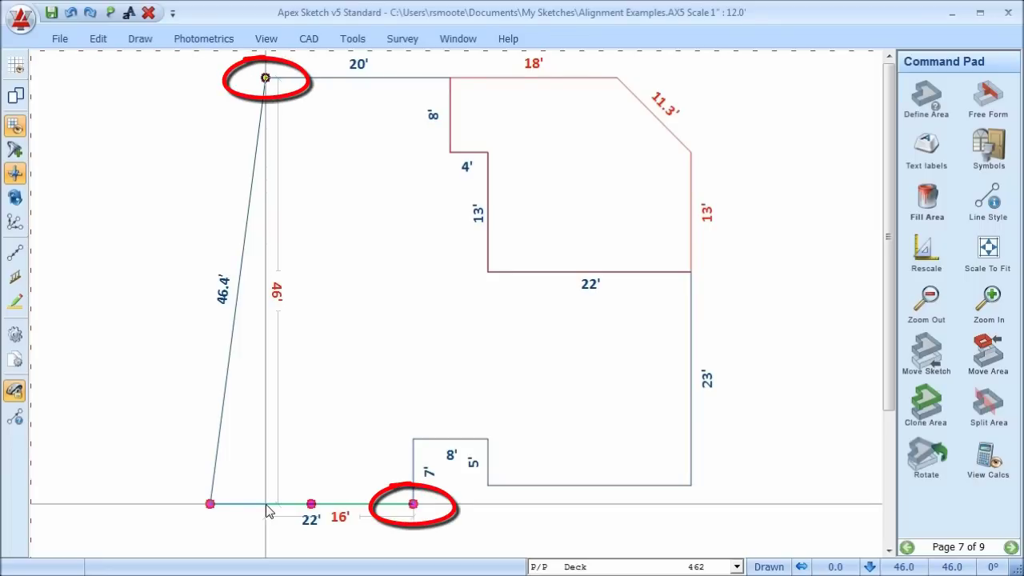
click(266, 504)
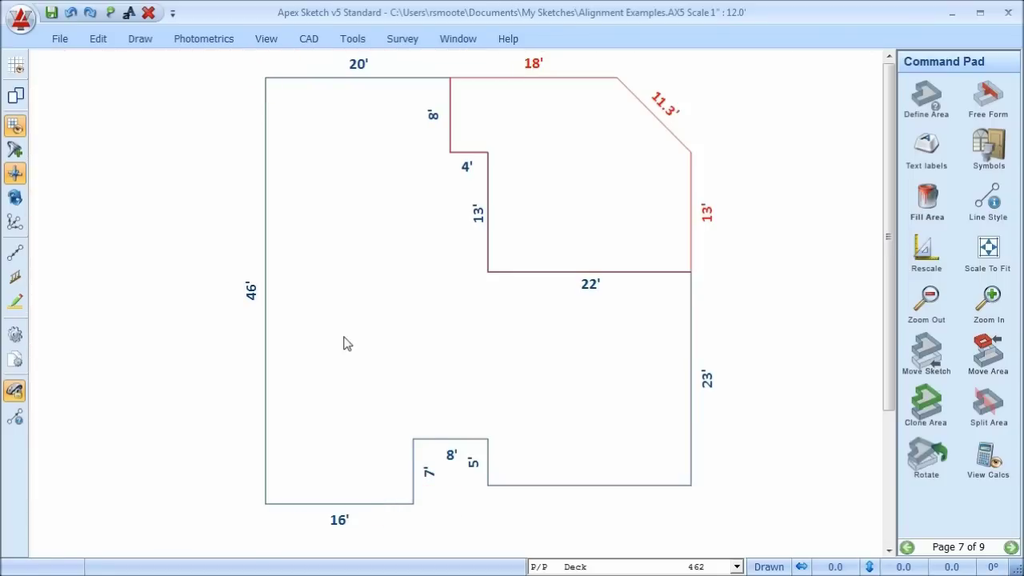
click(1012, 548)
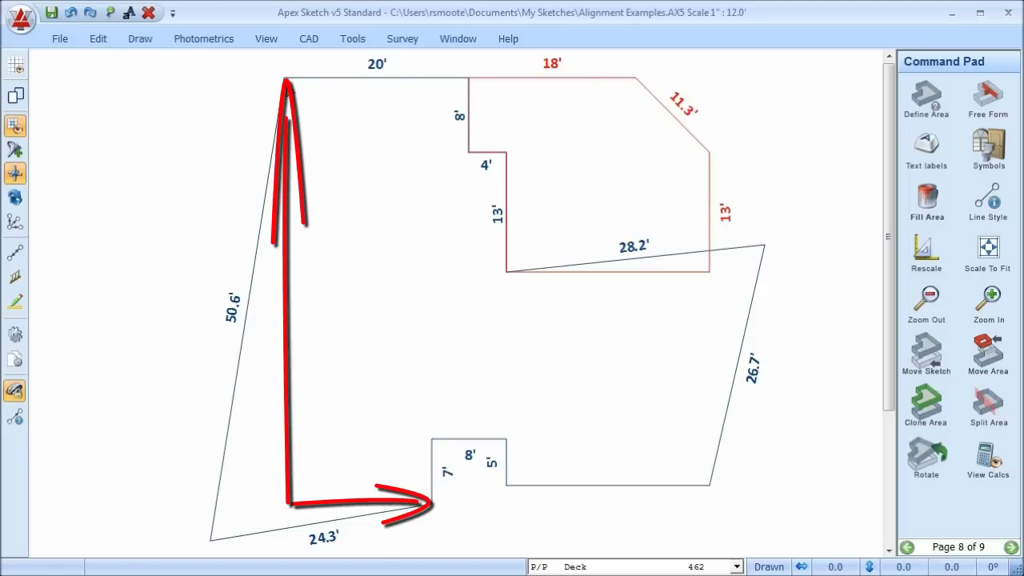
Square the skewed right corner, then move the bottom-left corner to give a vertical 46' wall and 16' bottom edge
click(764, 251)
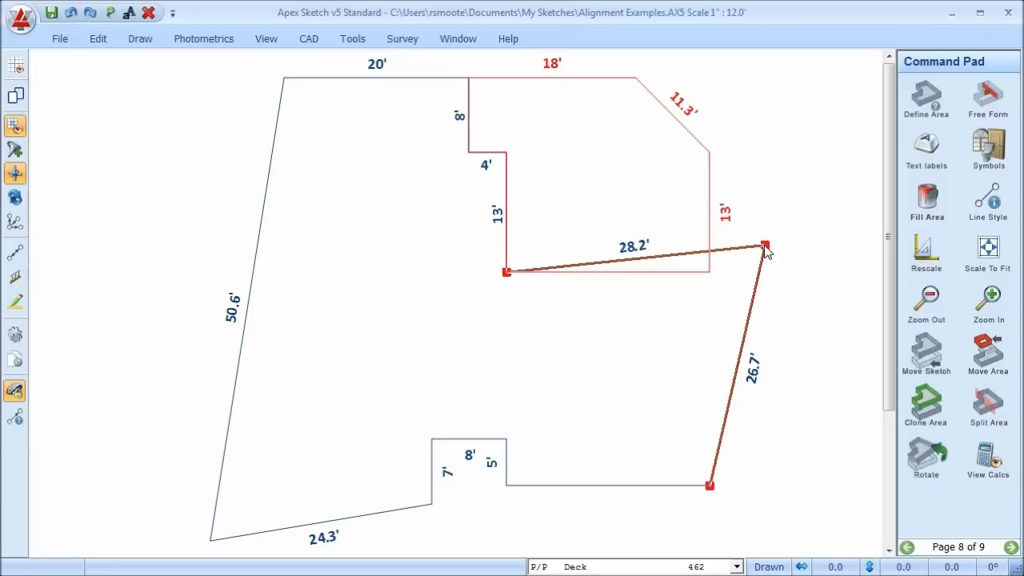
drag(764, 250, 712, 276)
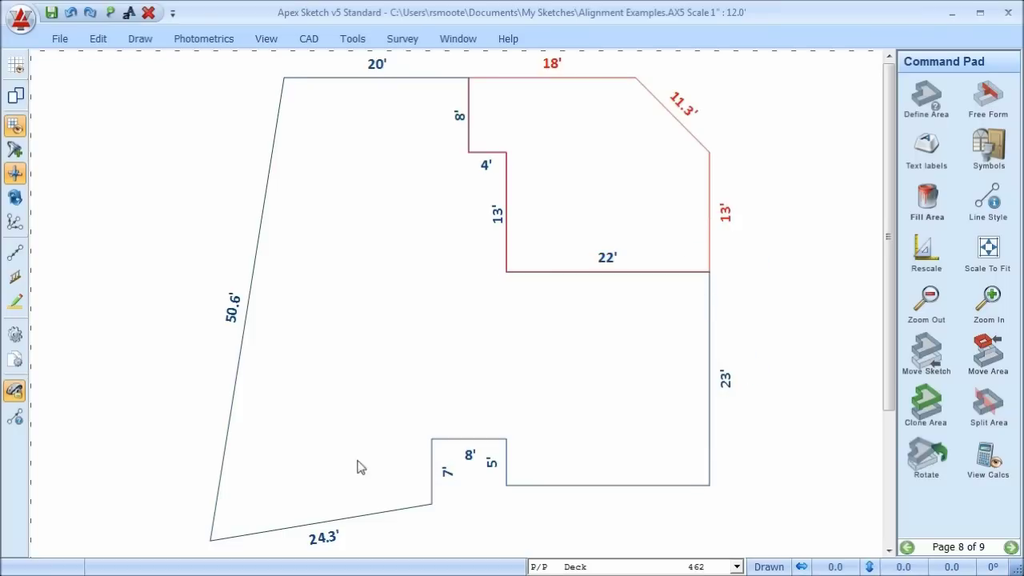
click(211, 541)
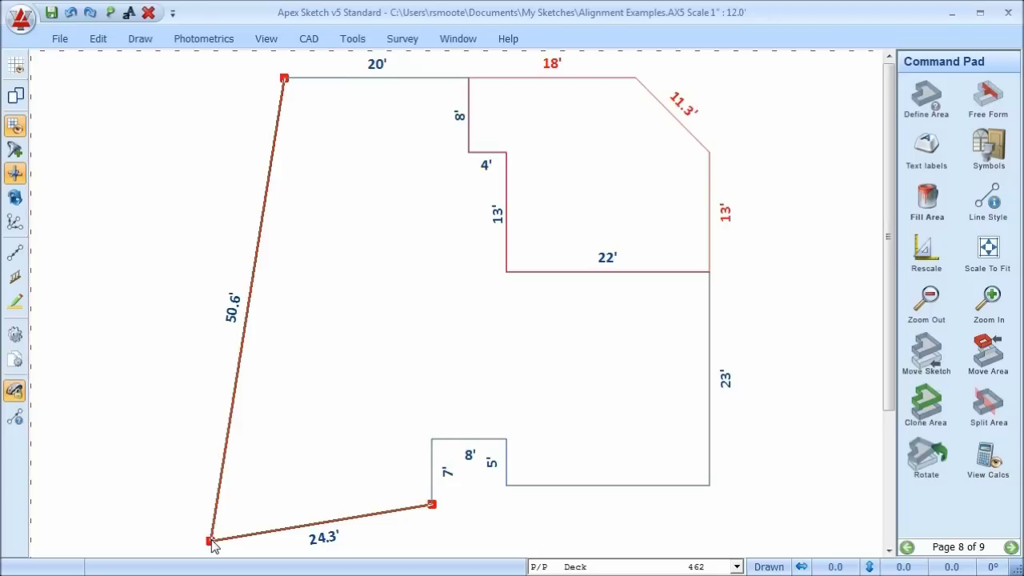
drag(212, 541, 221, 512)
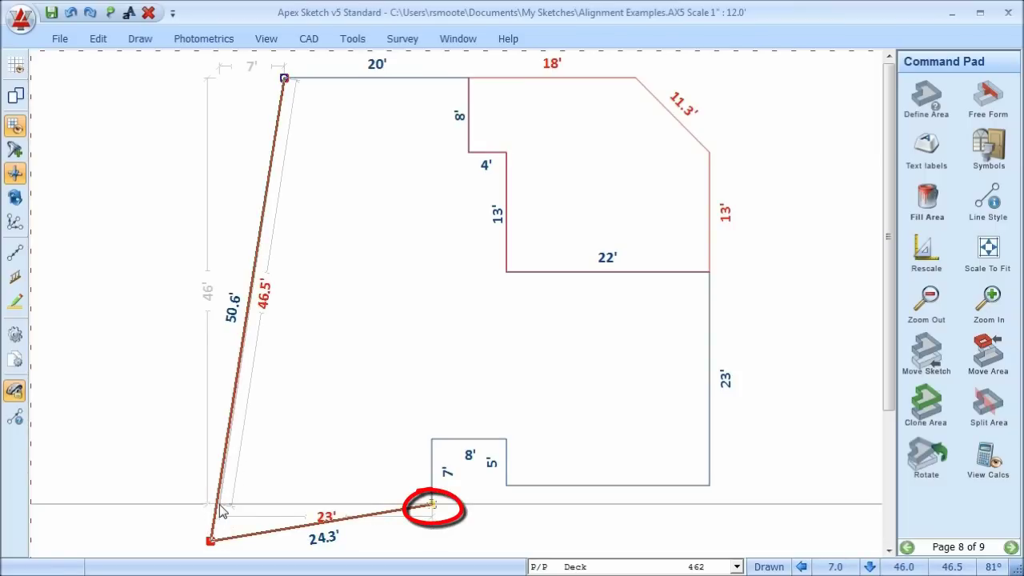
drag(223, 512, 286, 512)
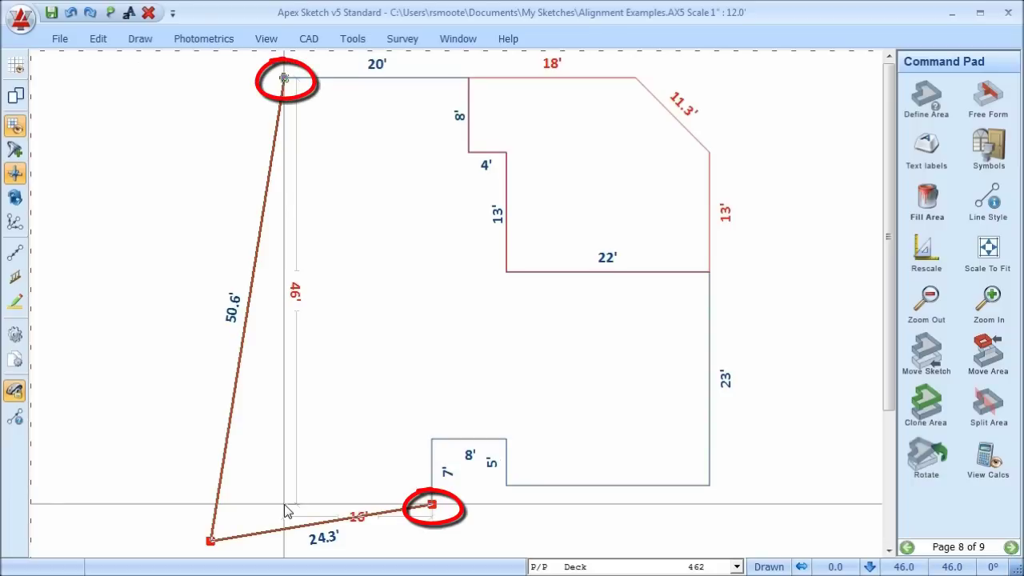
click(285, 507)
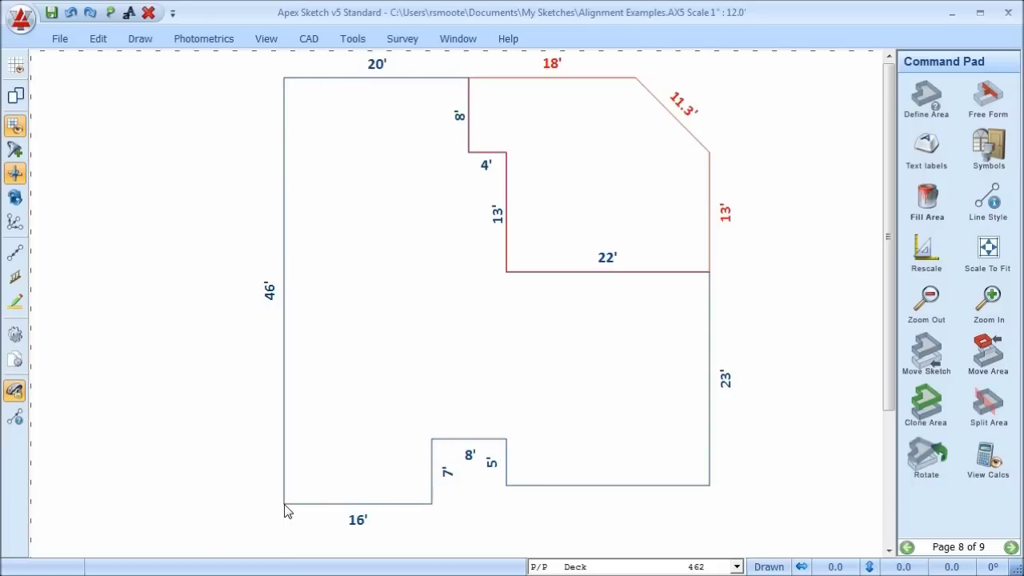